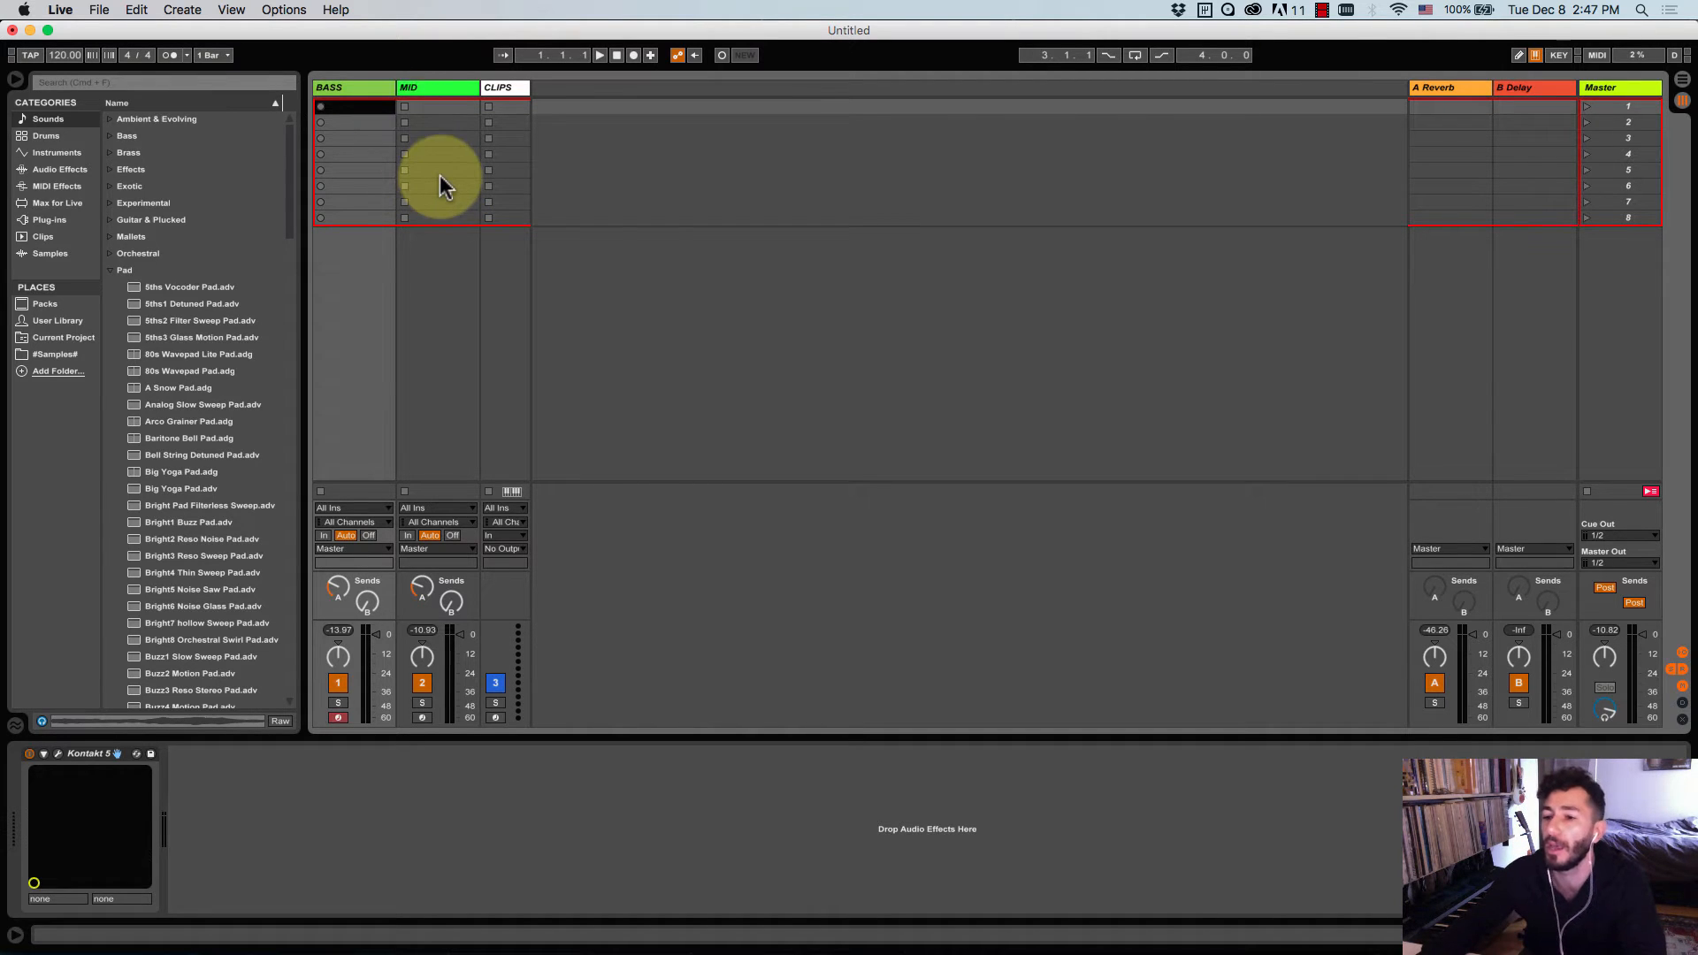
- Create an empty clip in the BASS track's first slot and switch to Liquid Music to edit it
double_click(373, 107)
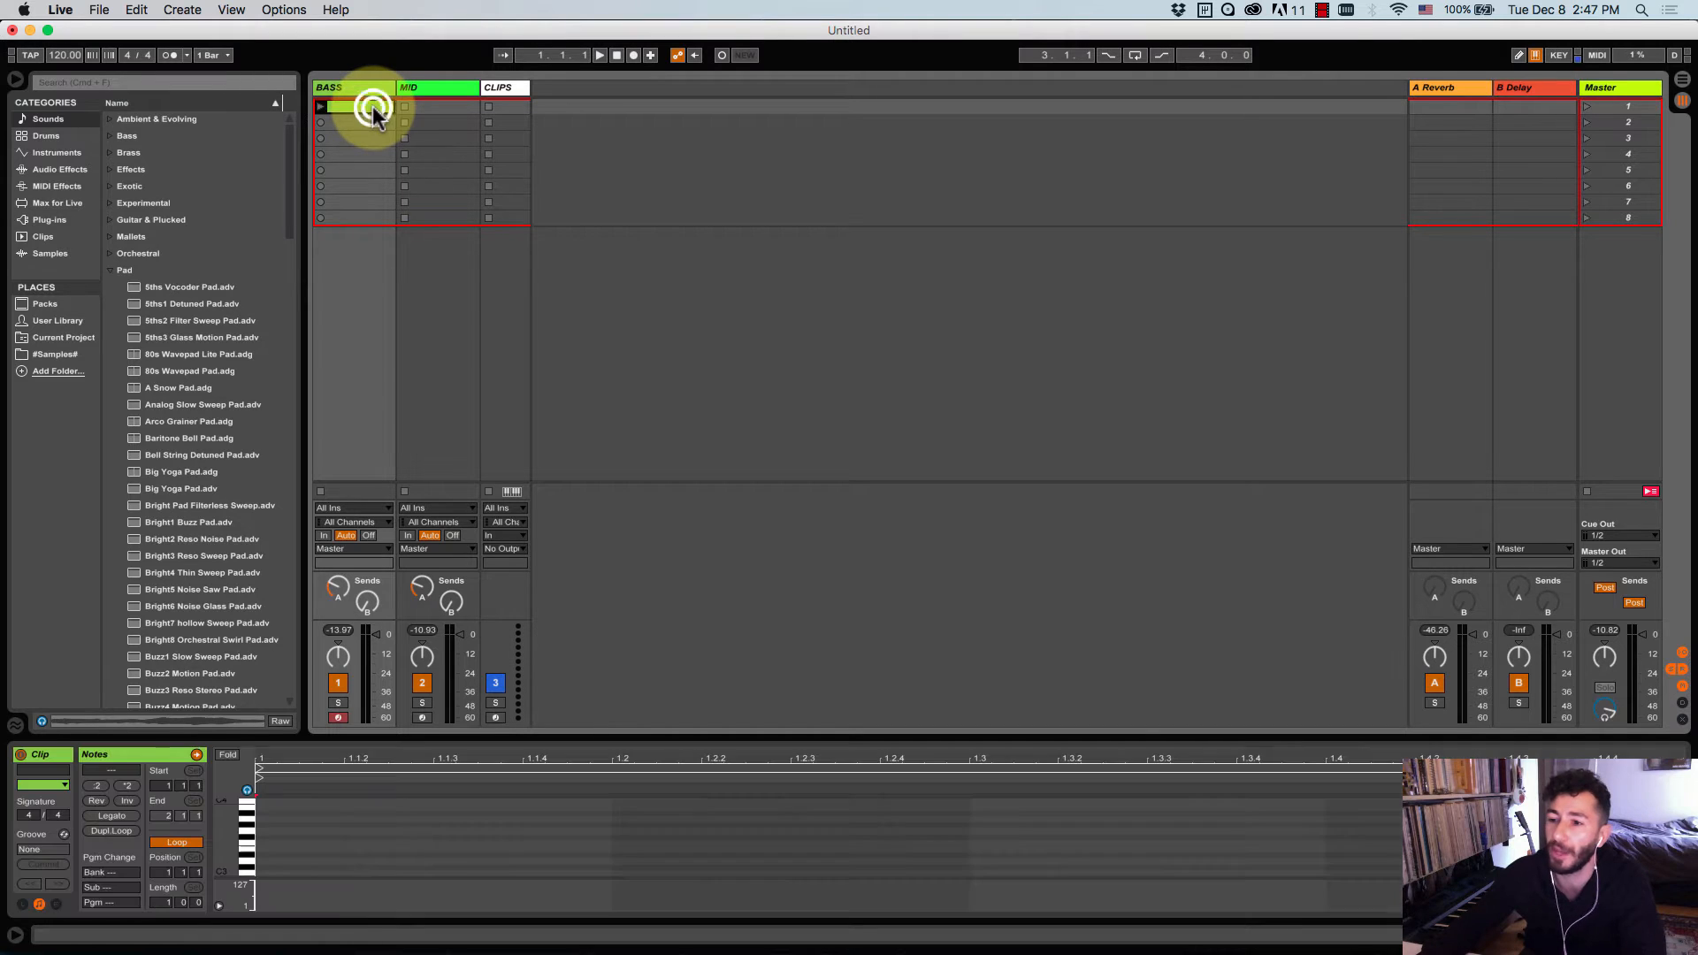
key("super+Tab")
key("super+Tab")
key("super+Tab")
key("super+Tab")
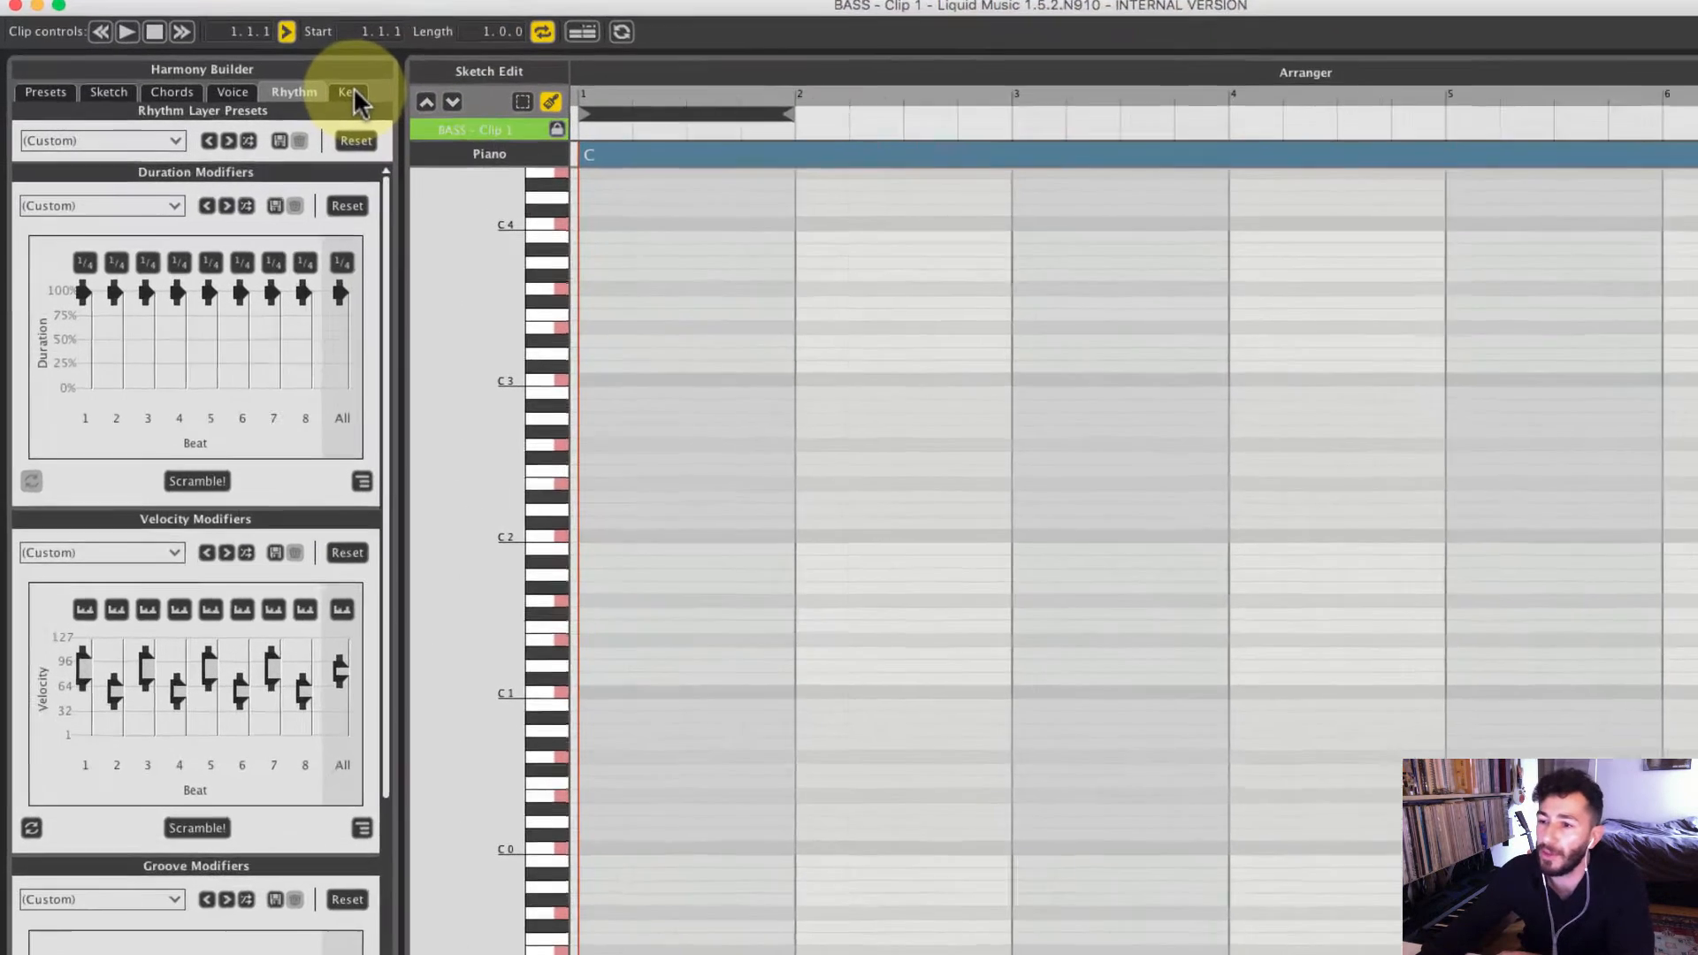
- Set the clip's key mode to Minor, keeping C as the key
left_click(288, 102)
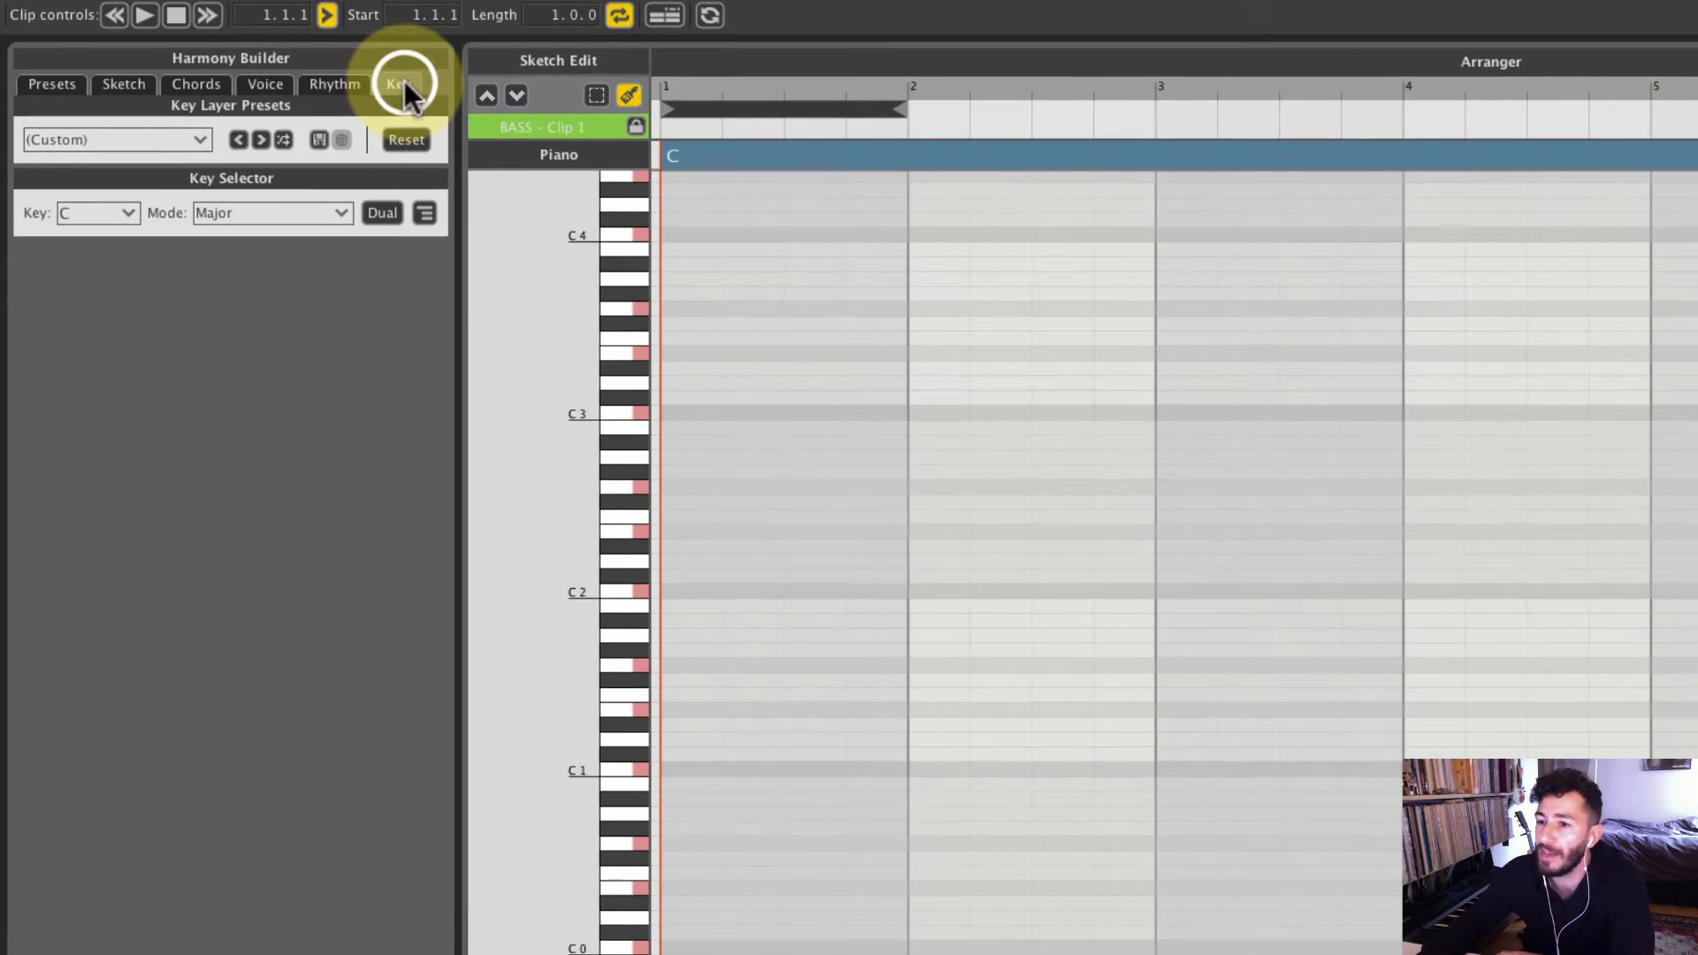
left_click(253, 214)
left_click(257, 329)
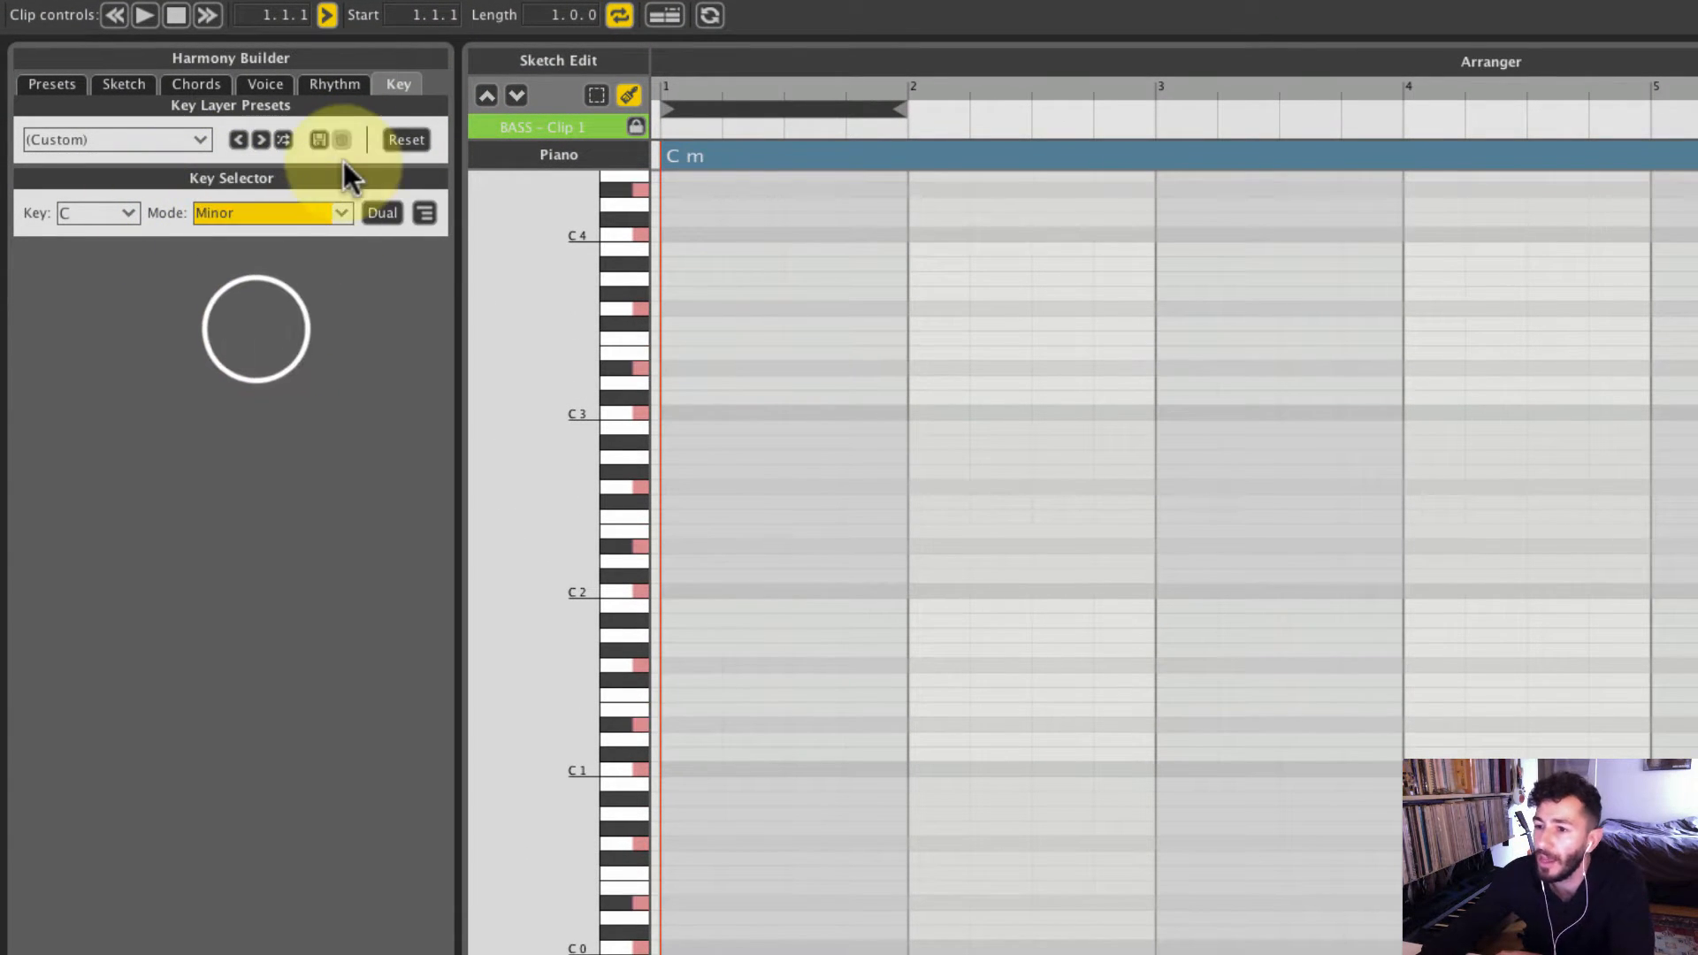
- Load the i-VII-VI-III chord progression preset and extend the BASS clip's loop to four bars
left_click(209, 81)
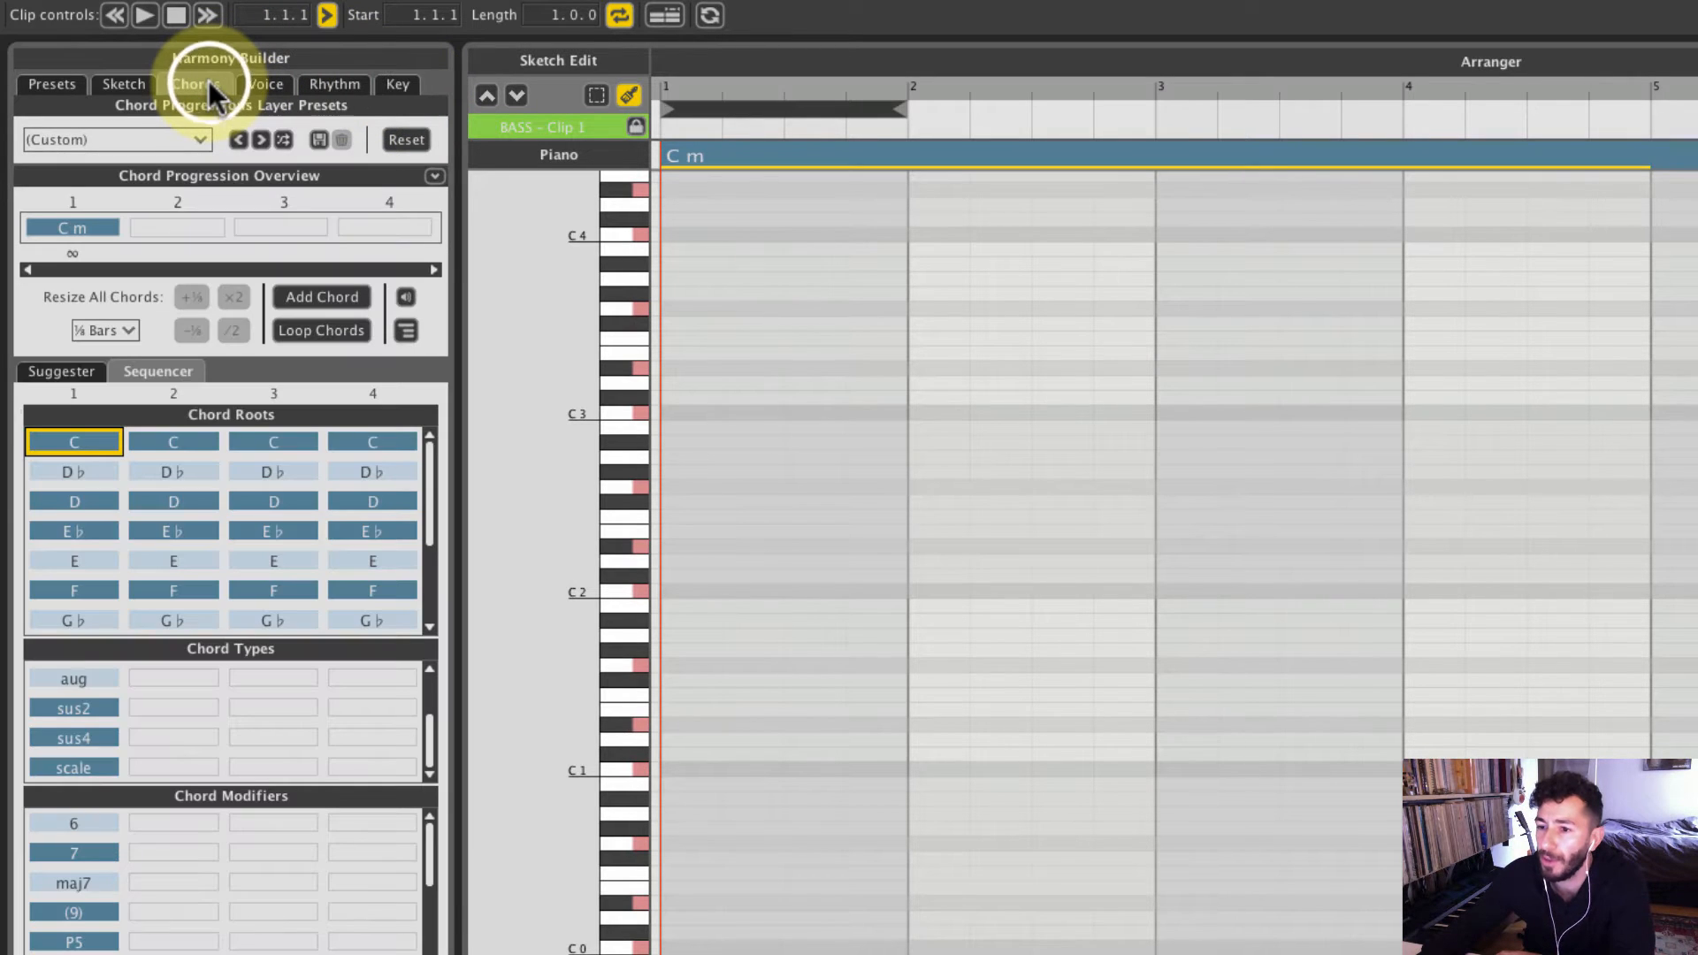
left_click(196, 140)
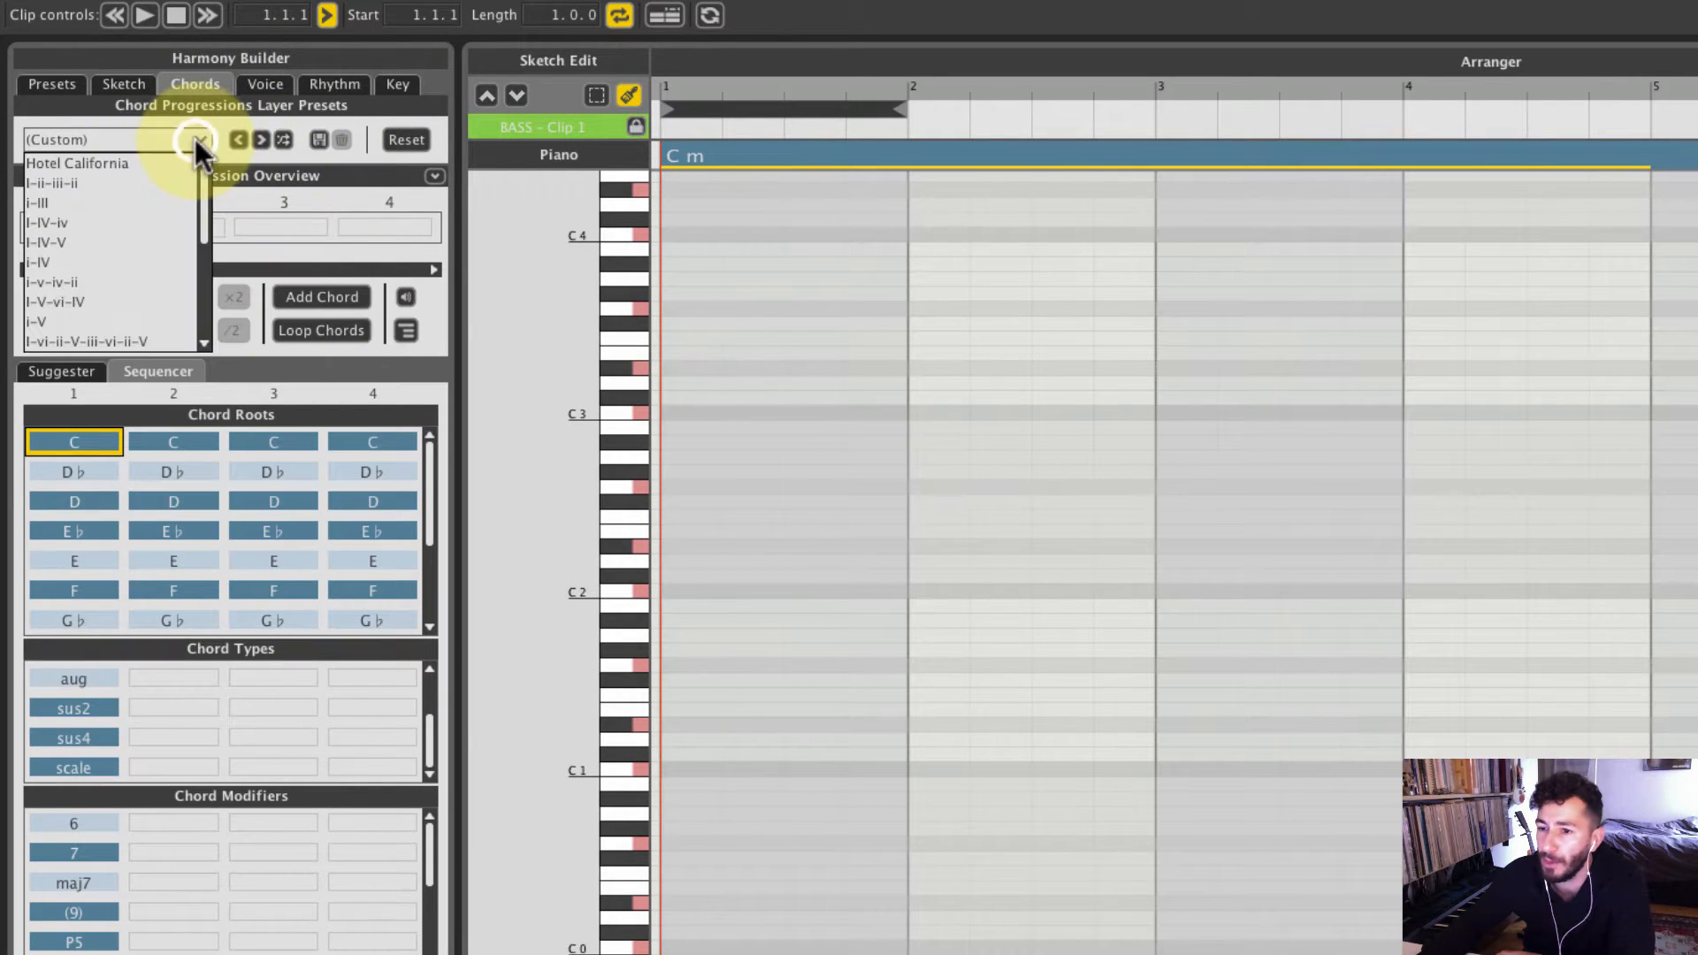
scroll(170, 198, "down", 7)
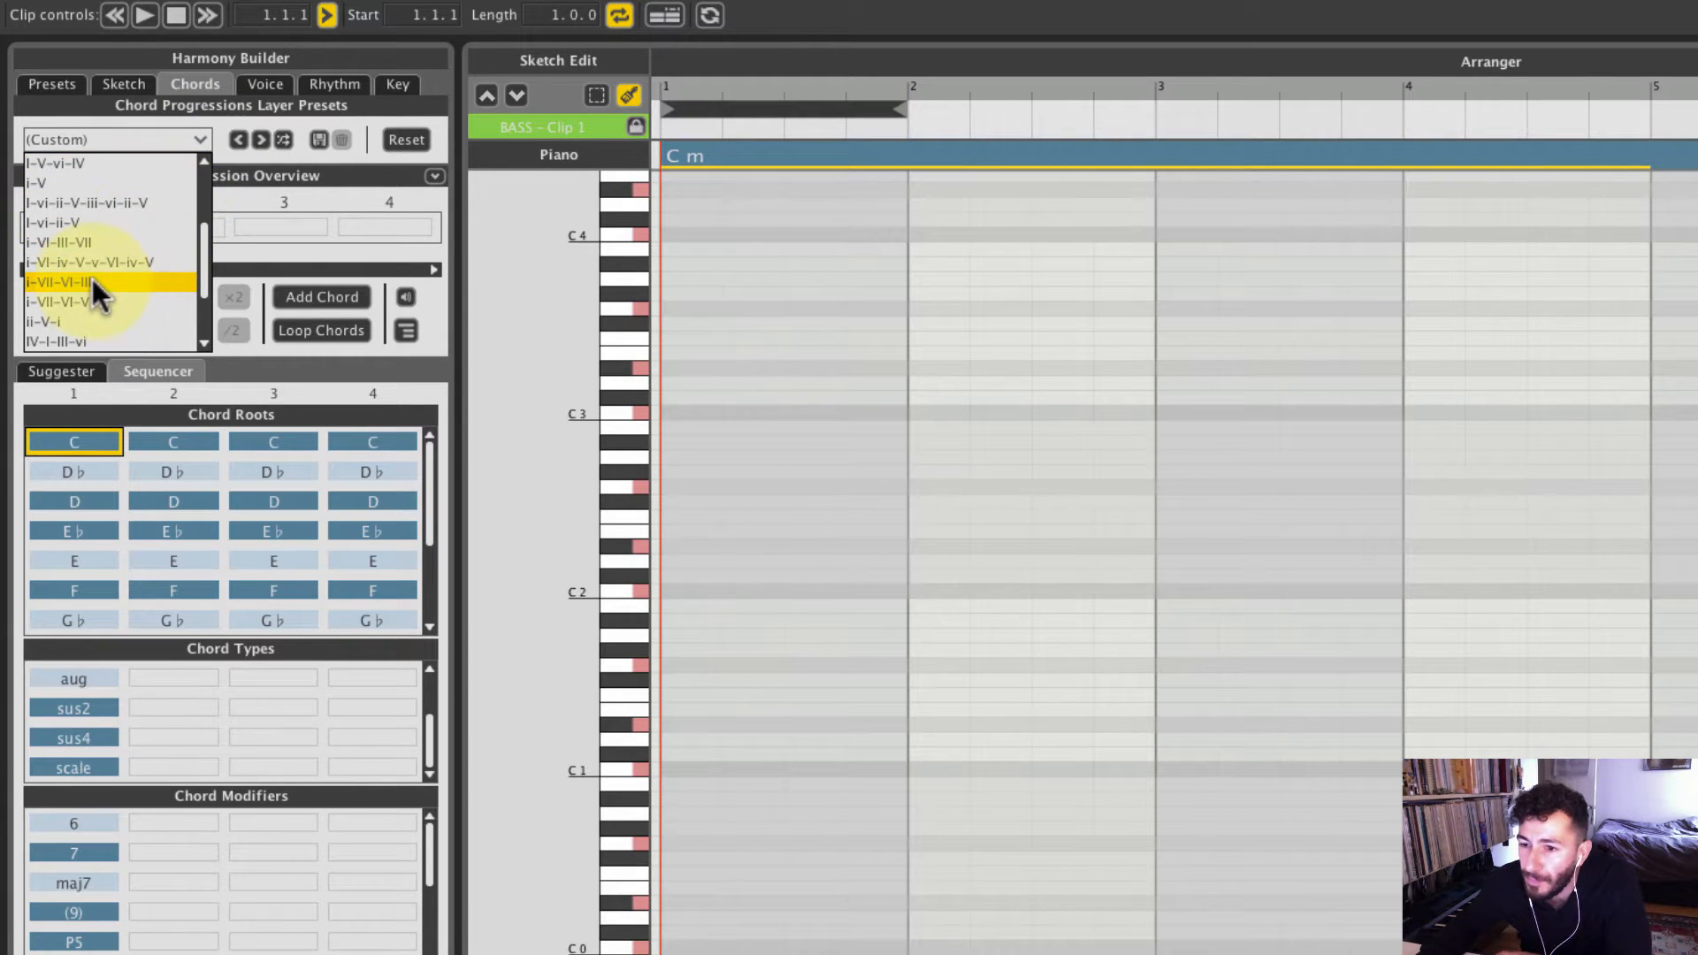
left_click(92, 281)
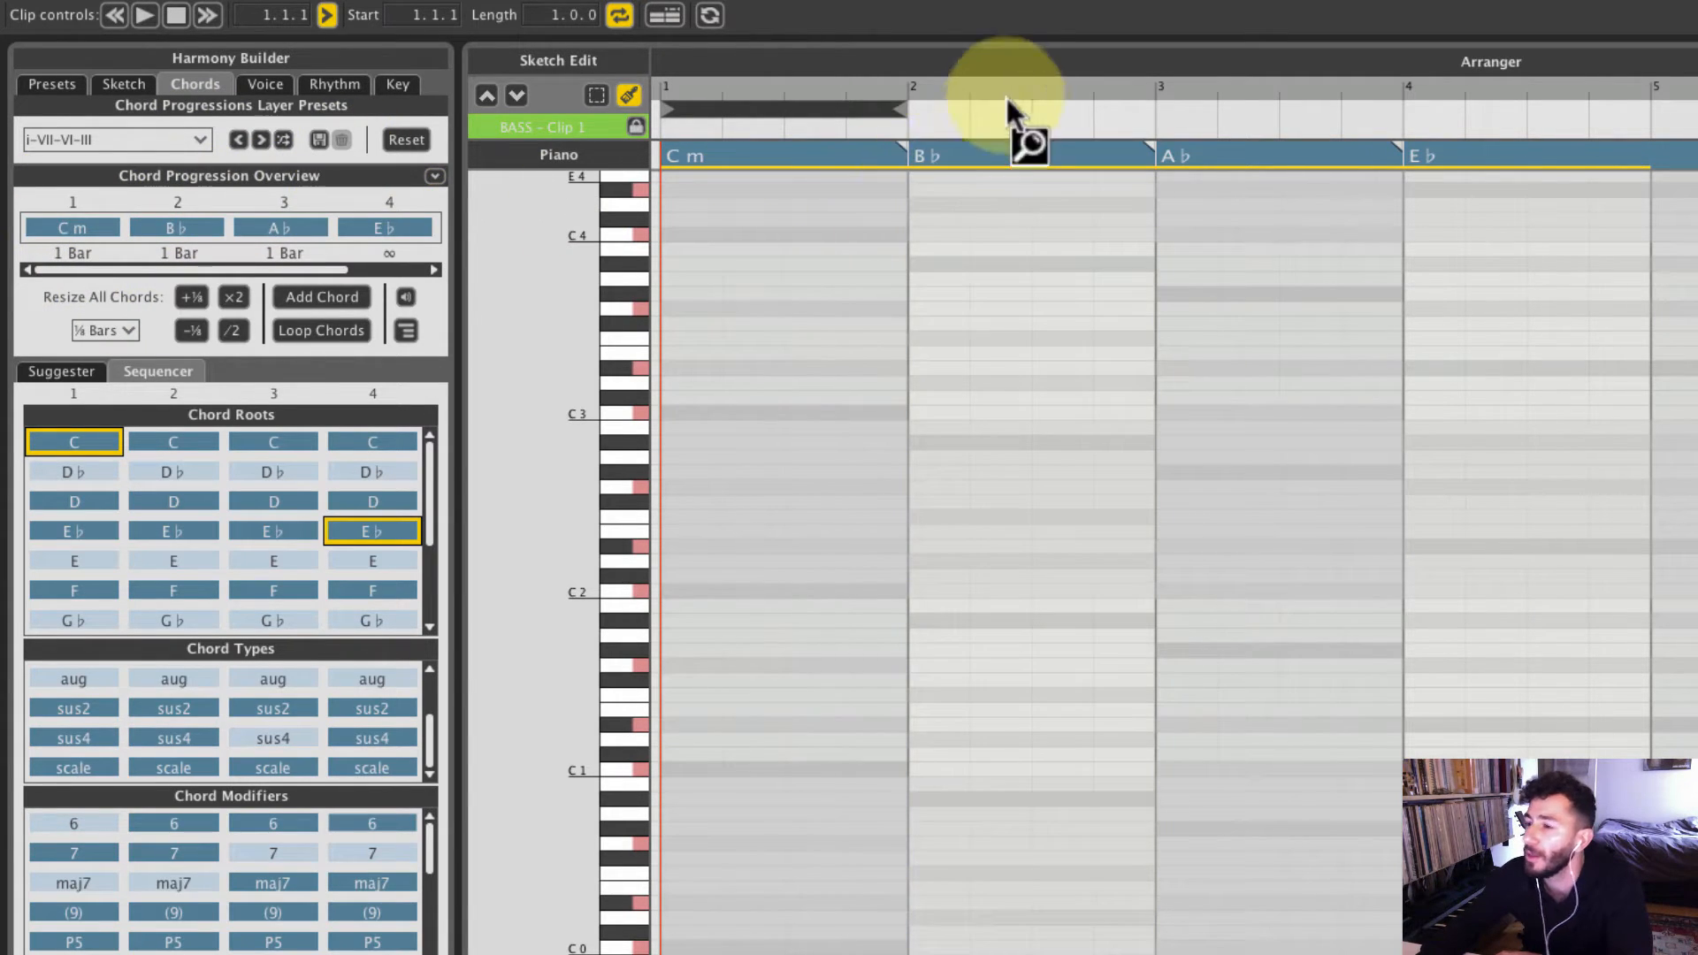
left_click_drag(899, 106, 1650, 124)
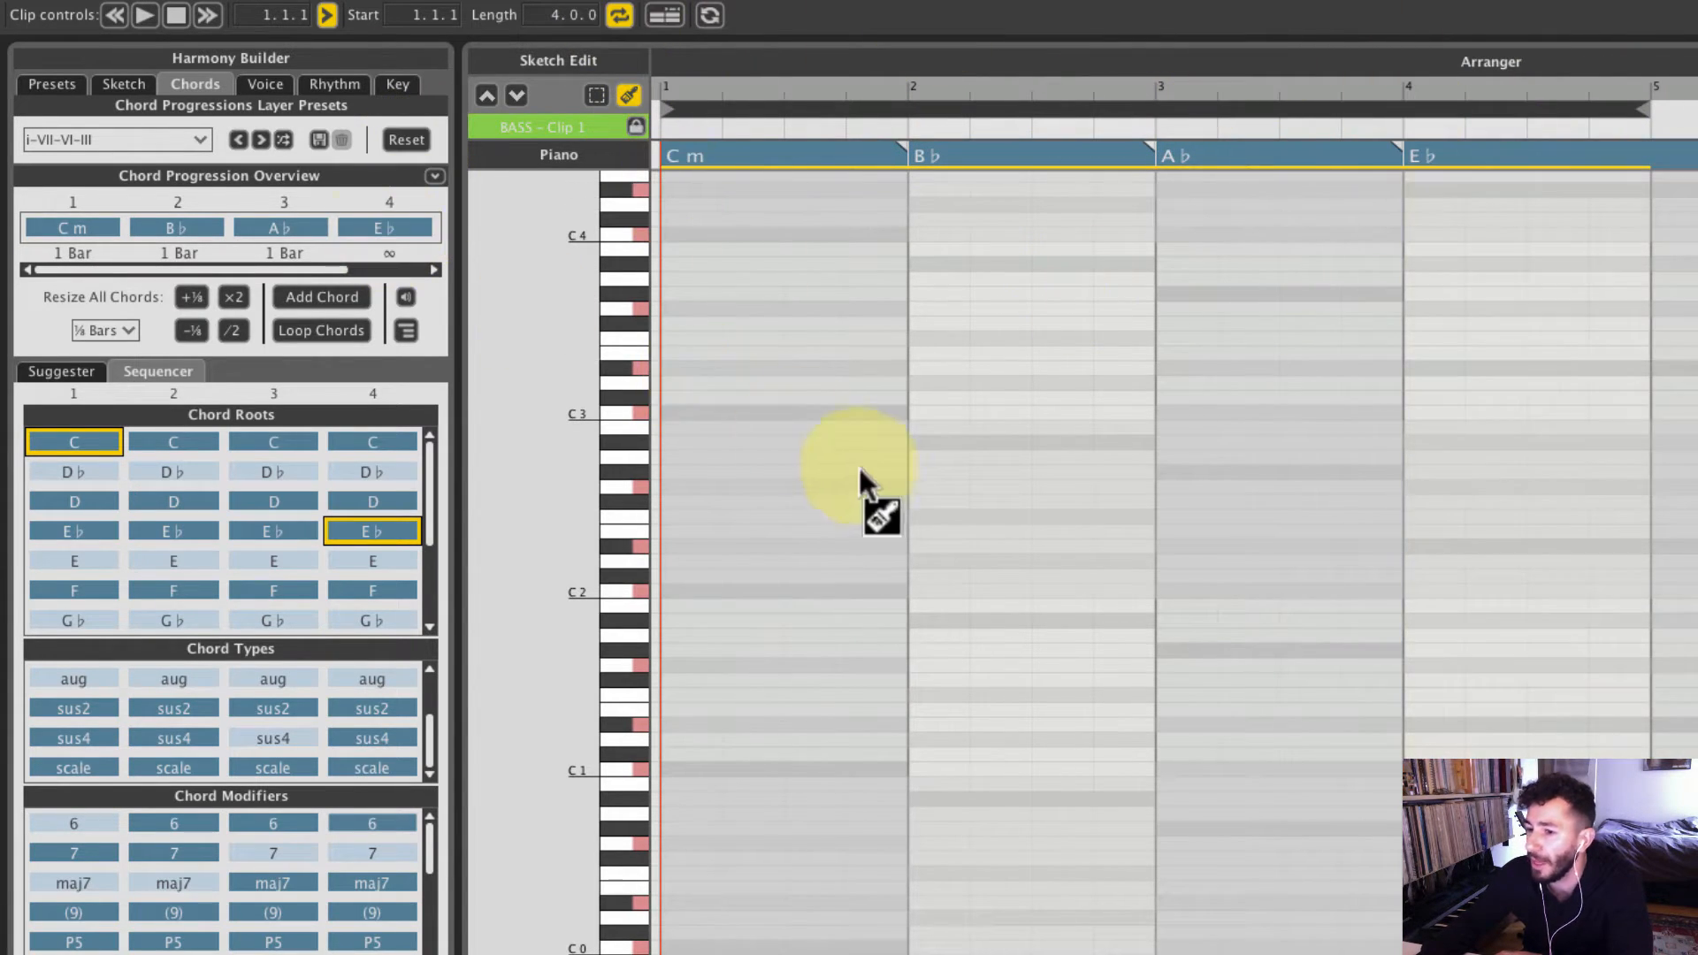
- Sketch a bass line around C2 across all four bars, ending near E♭2 in the last bar
scroll(893, 596, "up", 1)
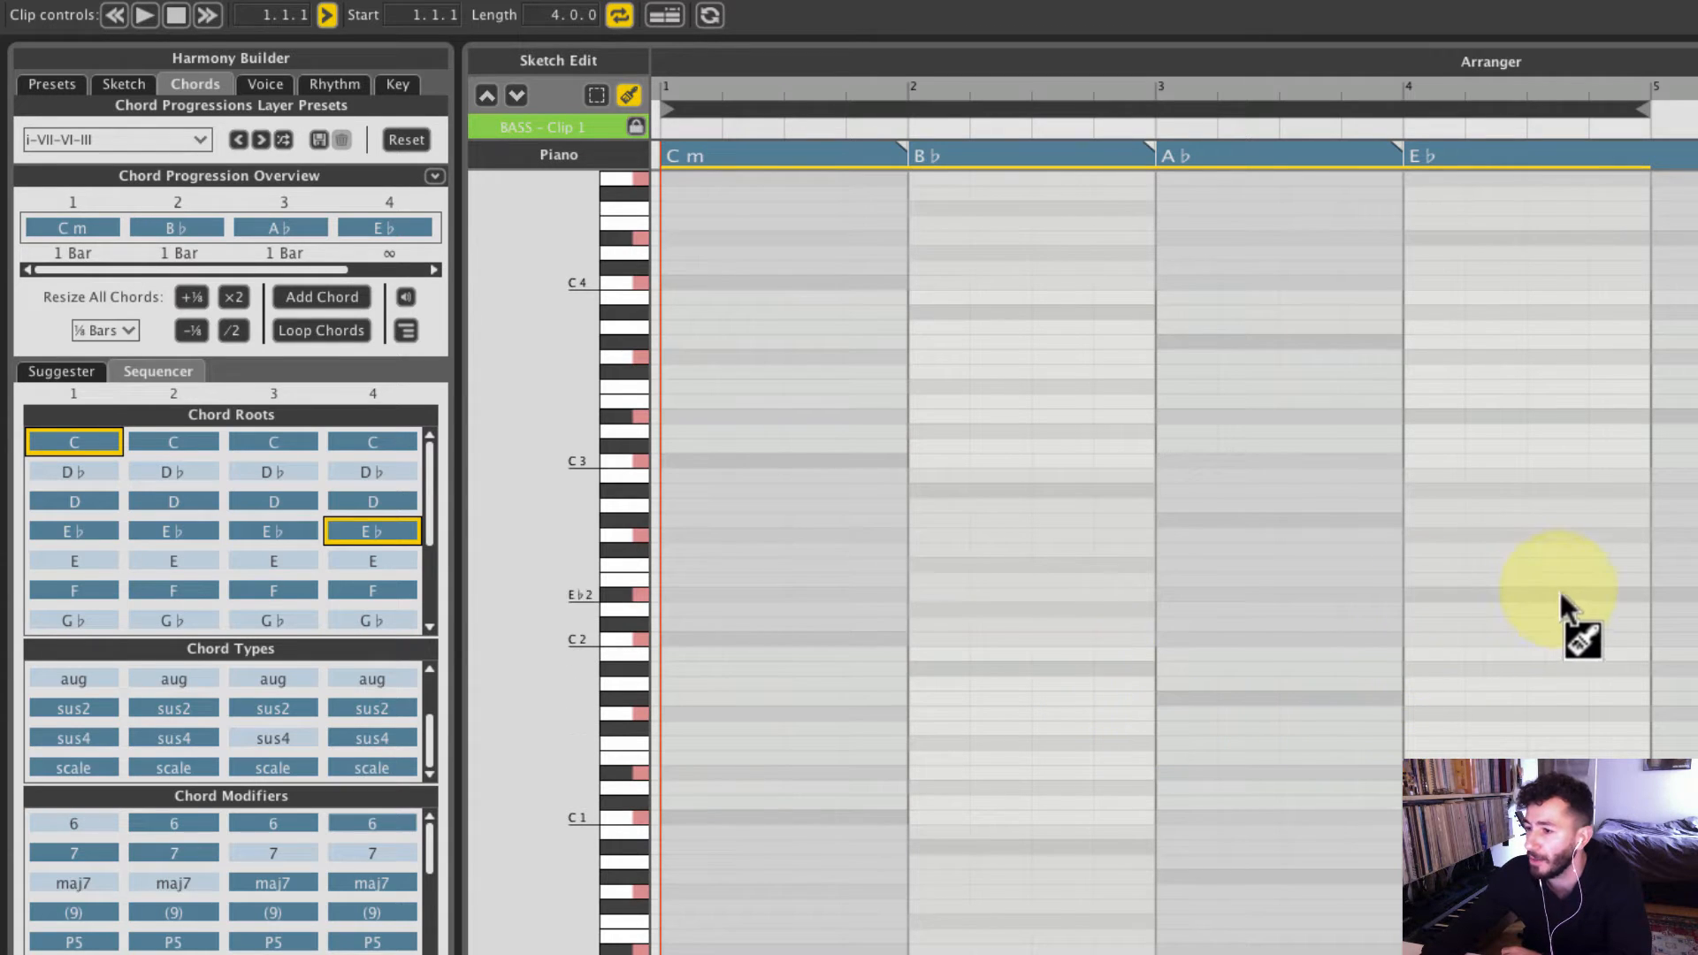
left_click(670, 637)
mouse_move(713, 644)
left_mouse_down()
mouse_move(878, 640)
mouse_move(1020, 675)
mouse_move(1120, 666)
mouse_move(1166, 694)
mouse_move(1349, 712)
mouse_move(1390, 705)
mouse_move(1421, 599)
mouse_move(1621, 598)
left_mouse_up()
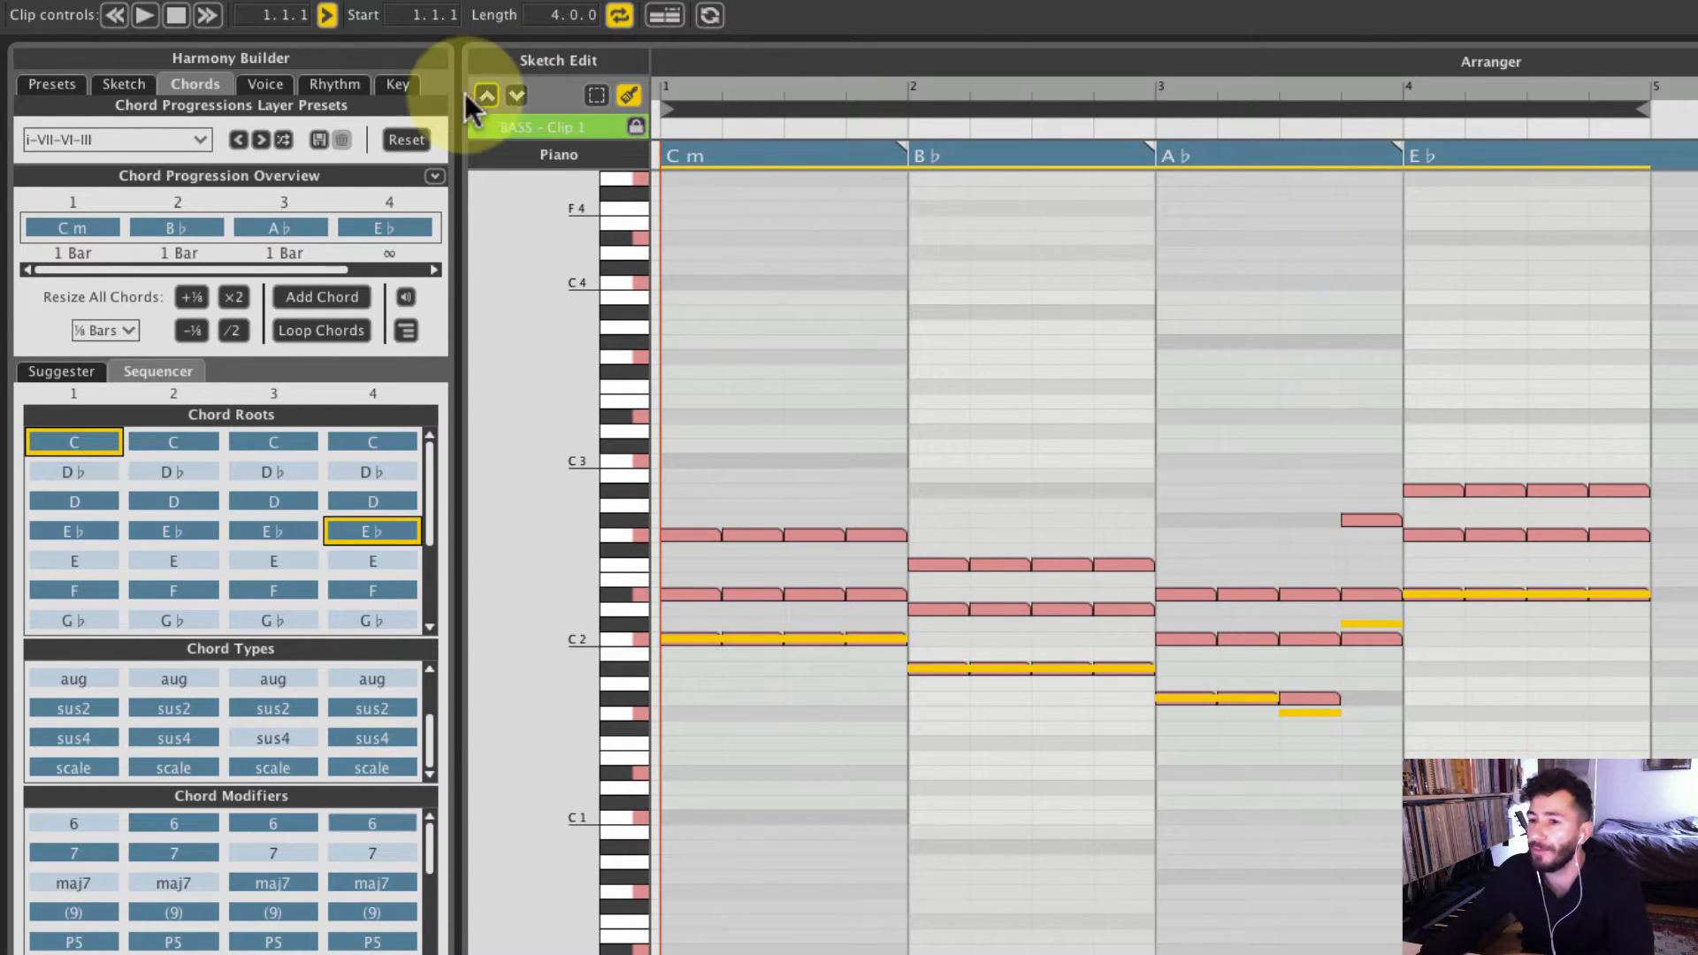
left_click(617, 318)
mouse_move(708, 534)
left_mouse_down()
mouse_move(758, 655)
mouse_move(767, 535)
mouse_move(780, 520)
mouse_move(820, 612)
mouse_move(865, 622)
mouse_move(870, 524)
left_mouse_up()
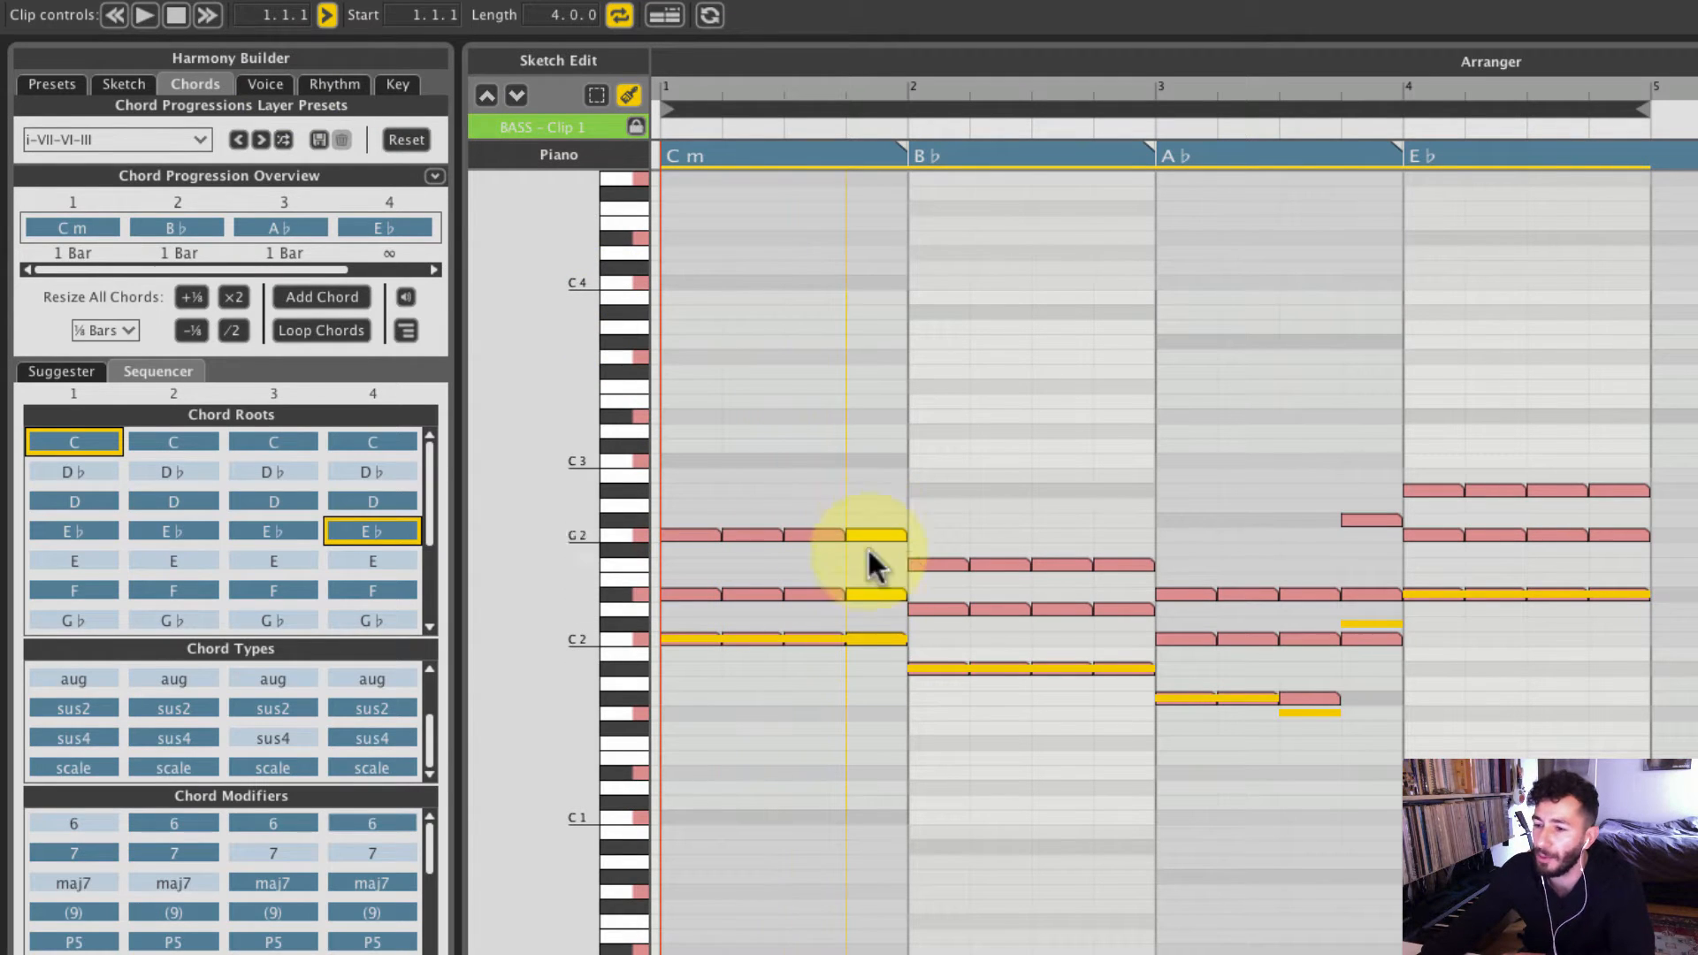
- Turn off the +2 and +1 voices so only the Sketch voice plays
left_click(265, 85)
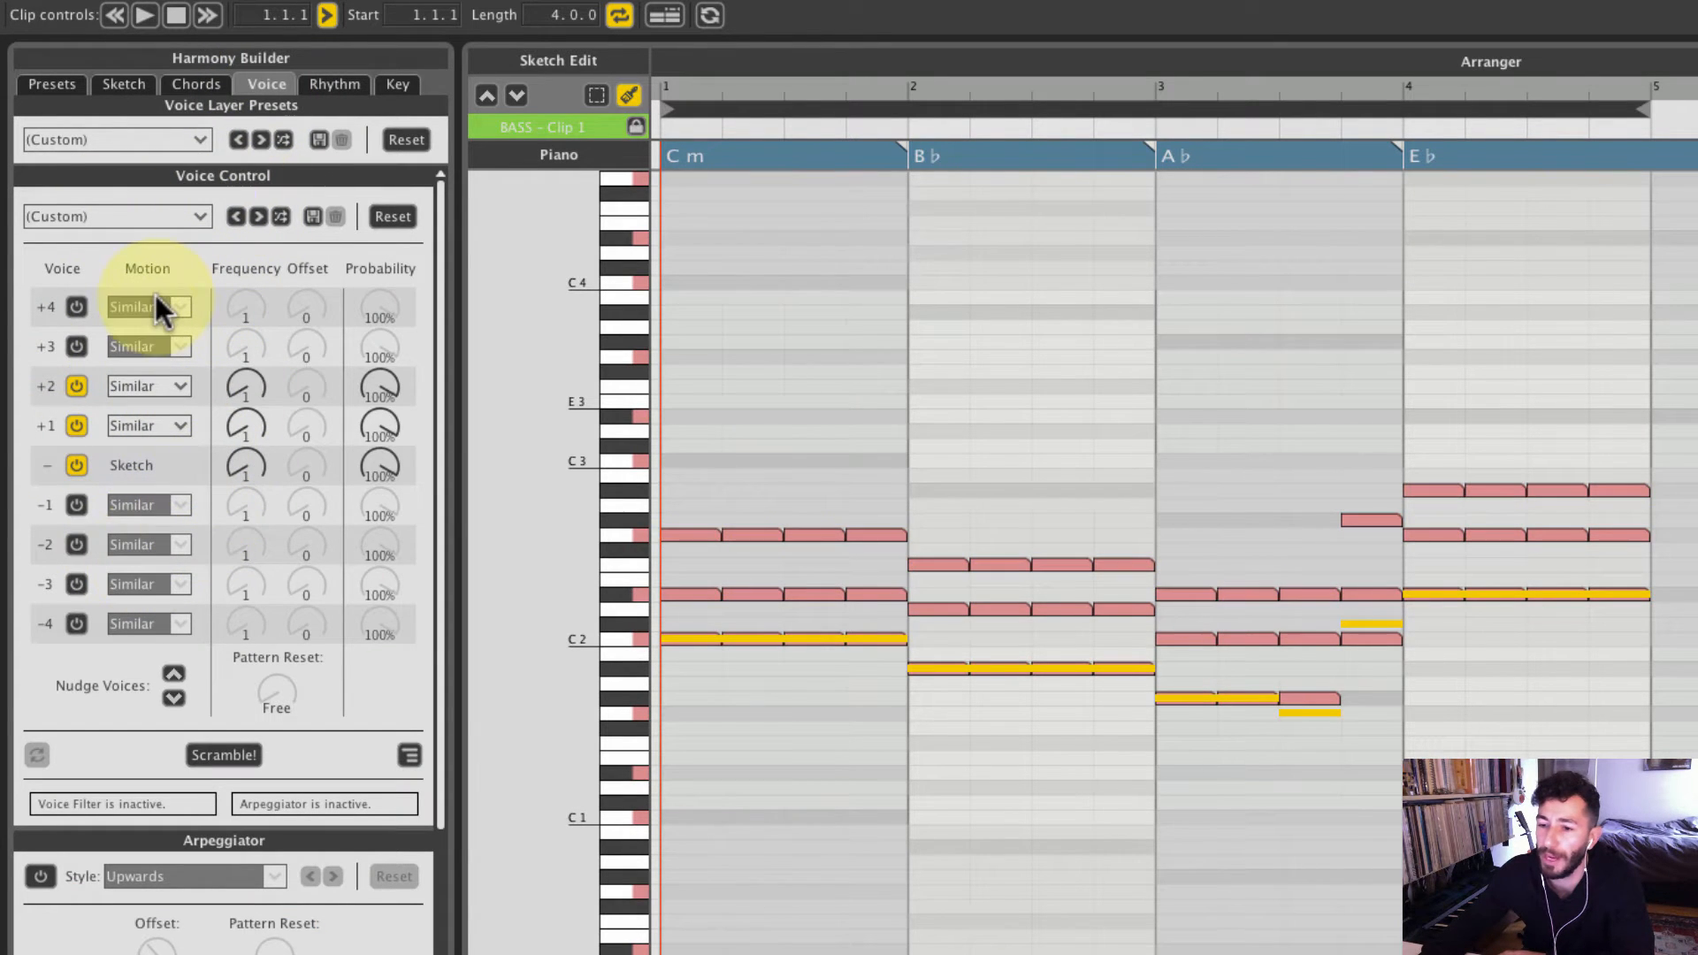
left_click(76, 384)
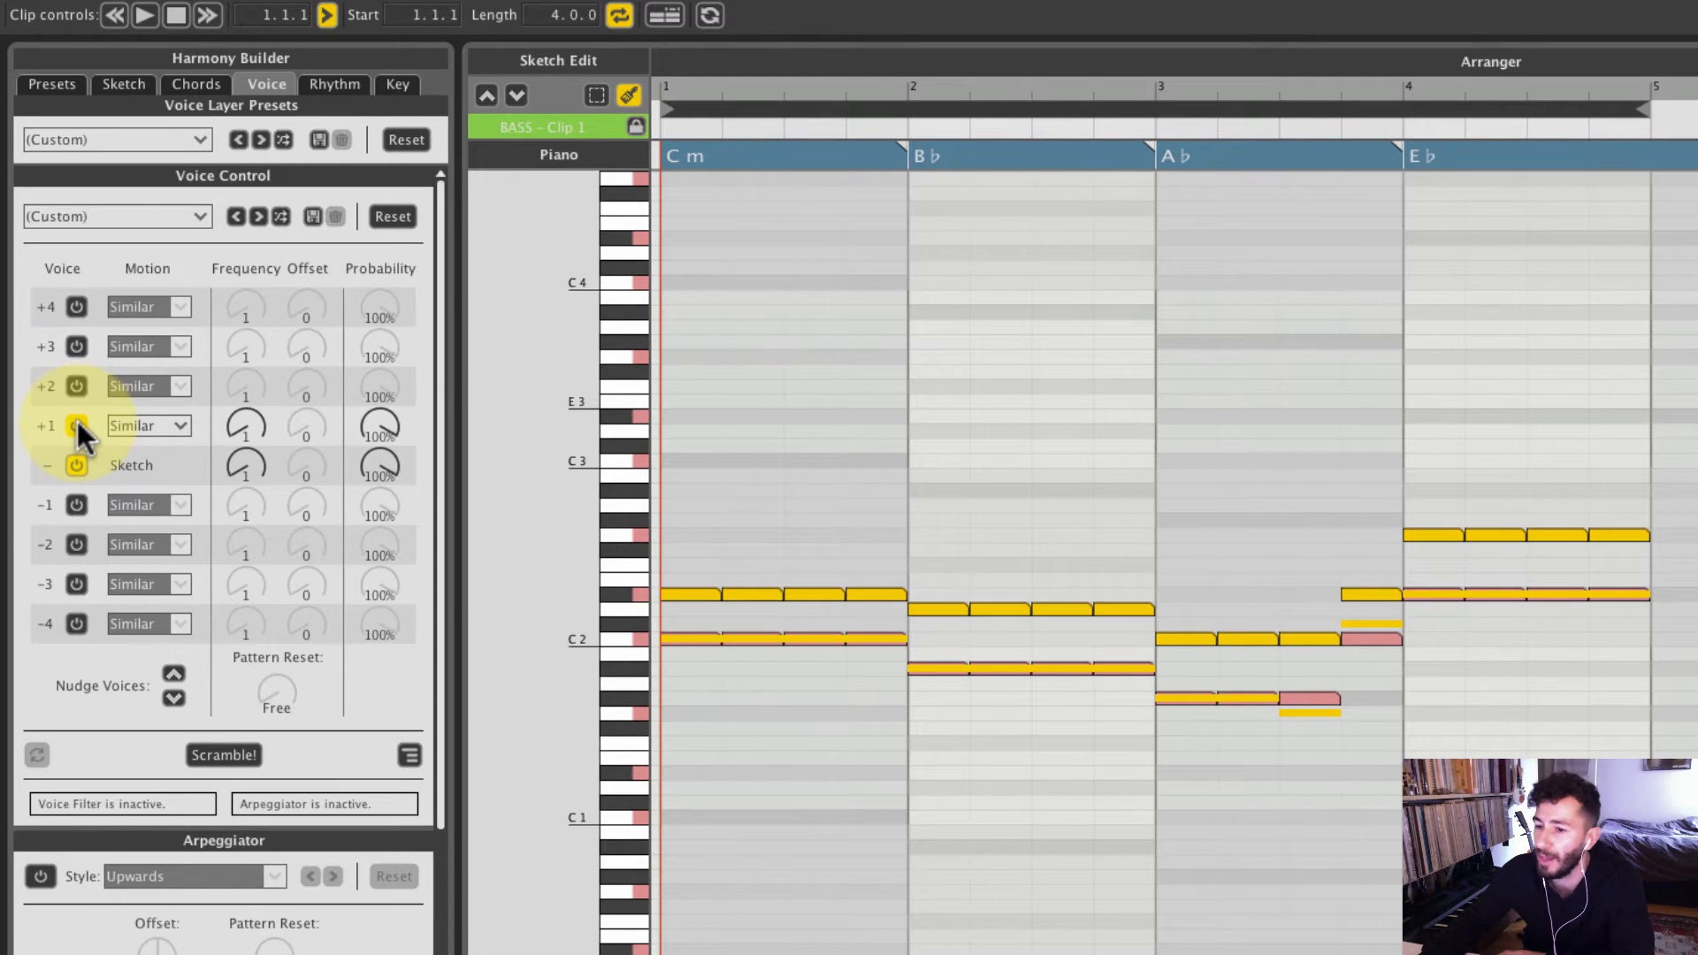
left_click(77, 423)
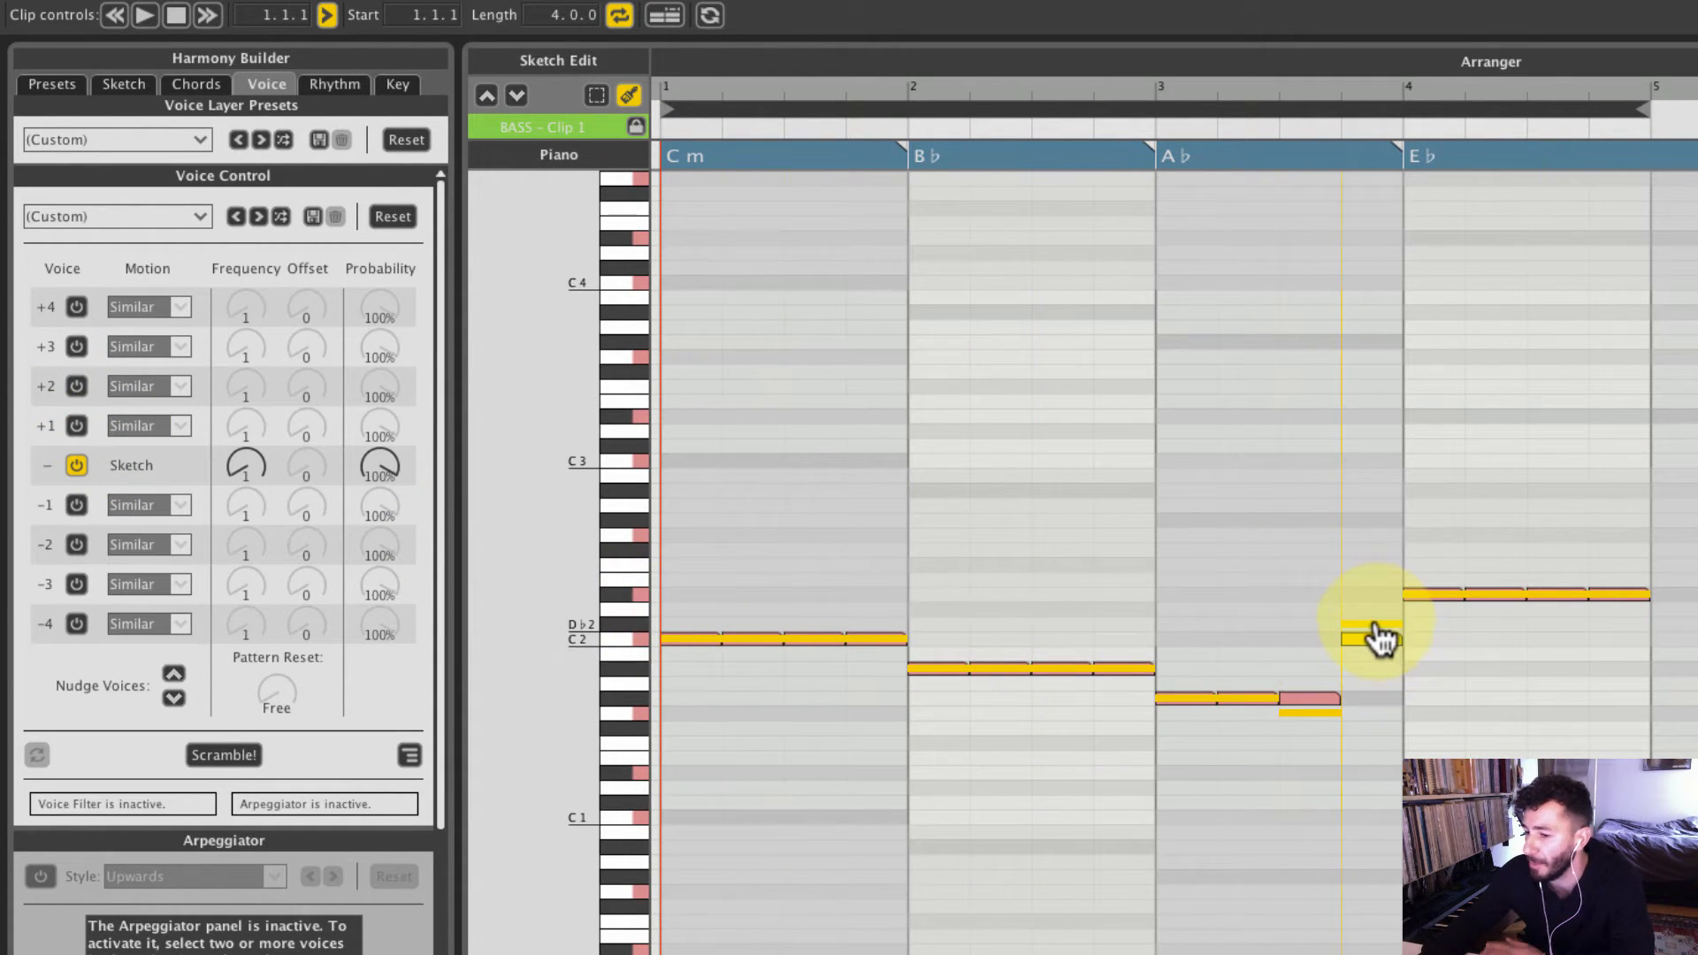
- Widen the velocity variation range of all beats in the BASS clip's rhythm and play the clip
left_click(335, 83)
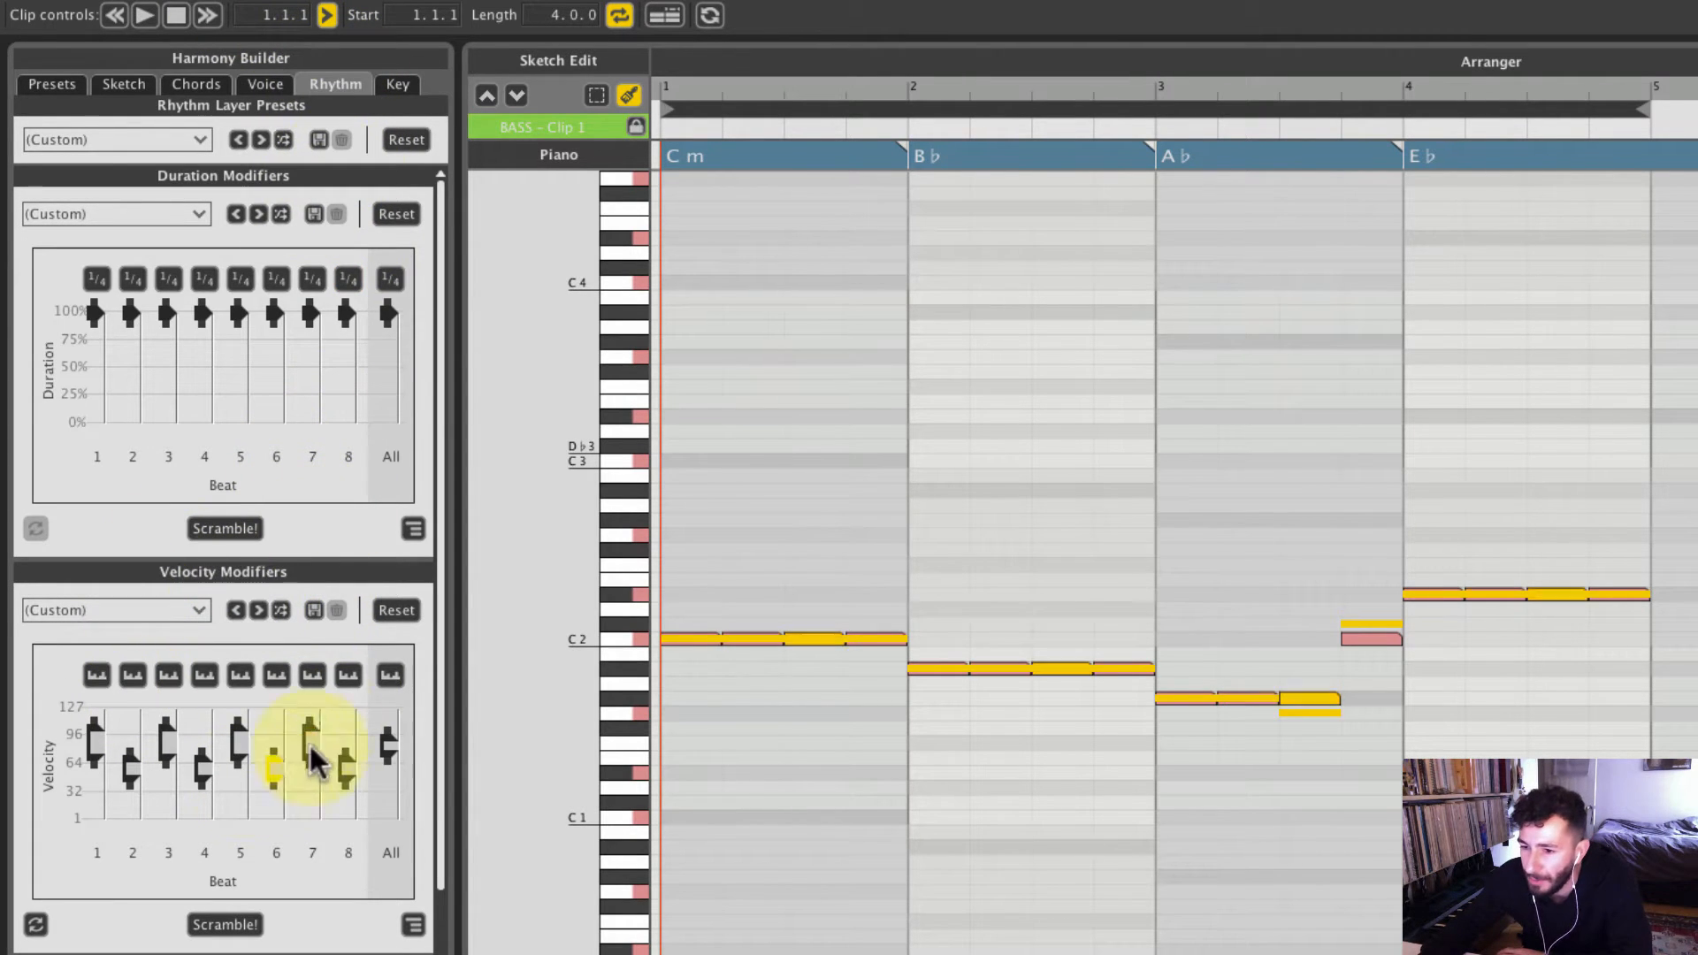
left_click_drag(390, 763, 390, 796)
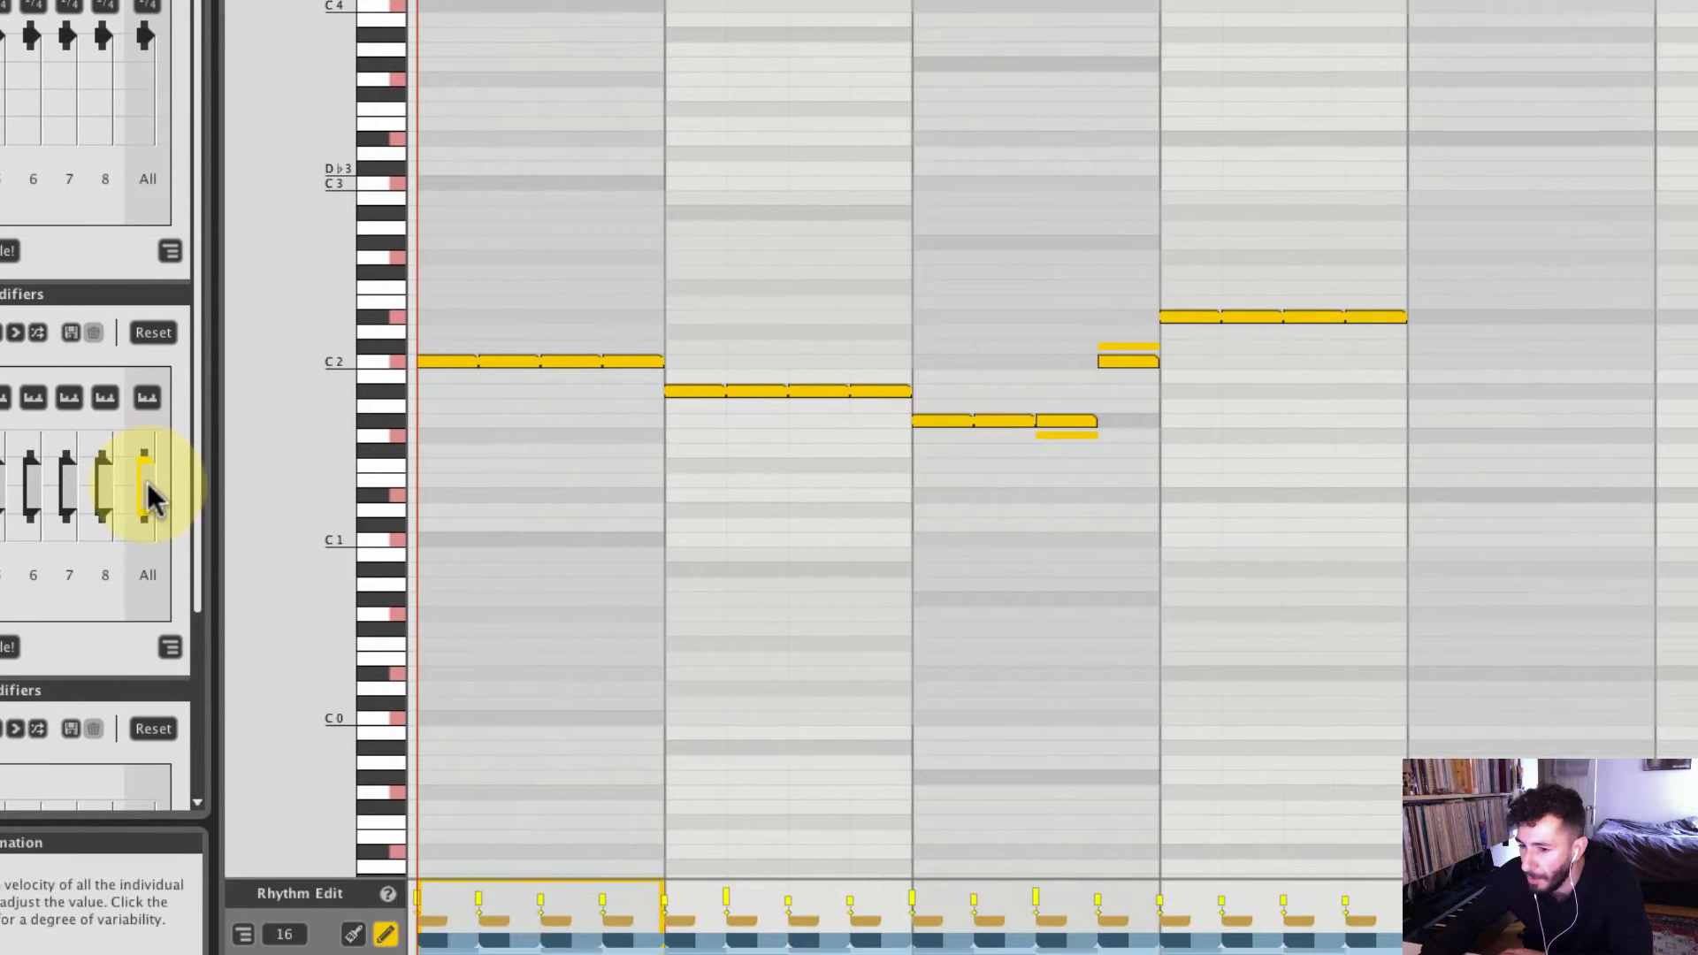
left_click_drag(147, 483, 112, 431)
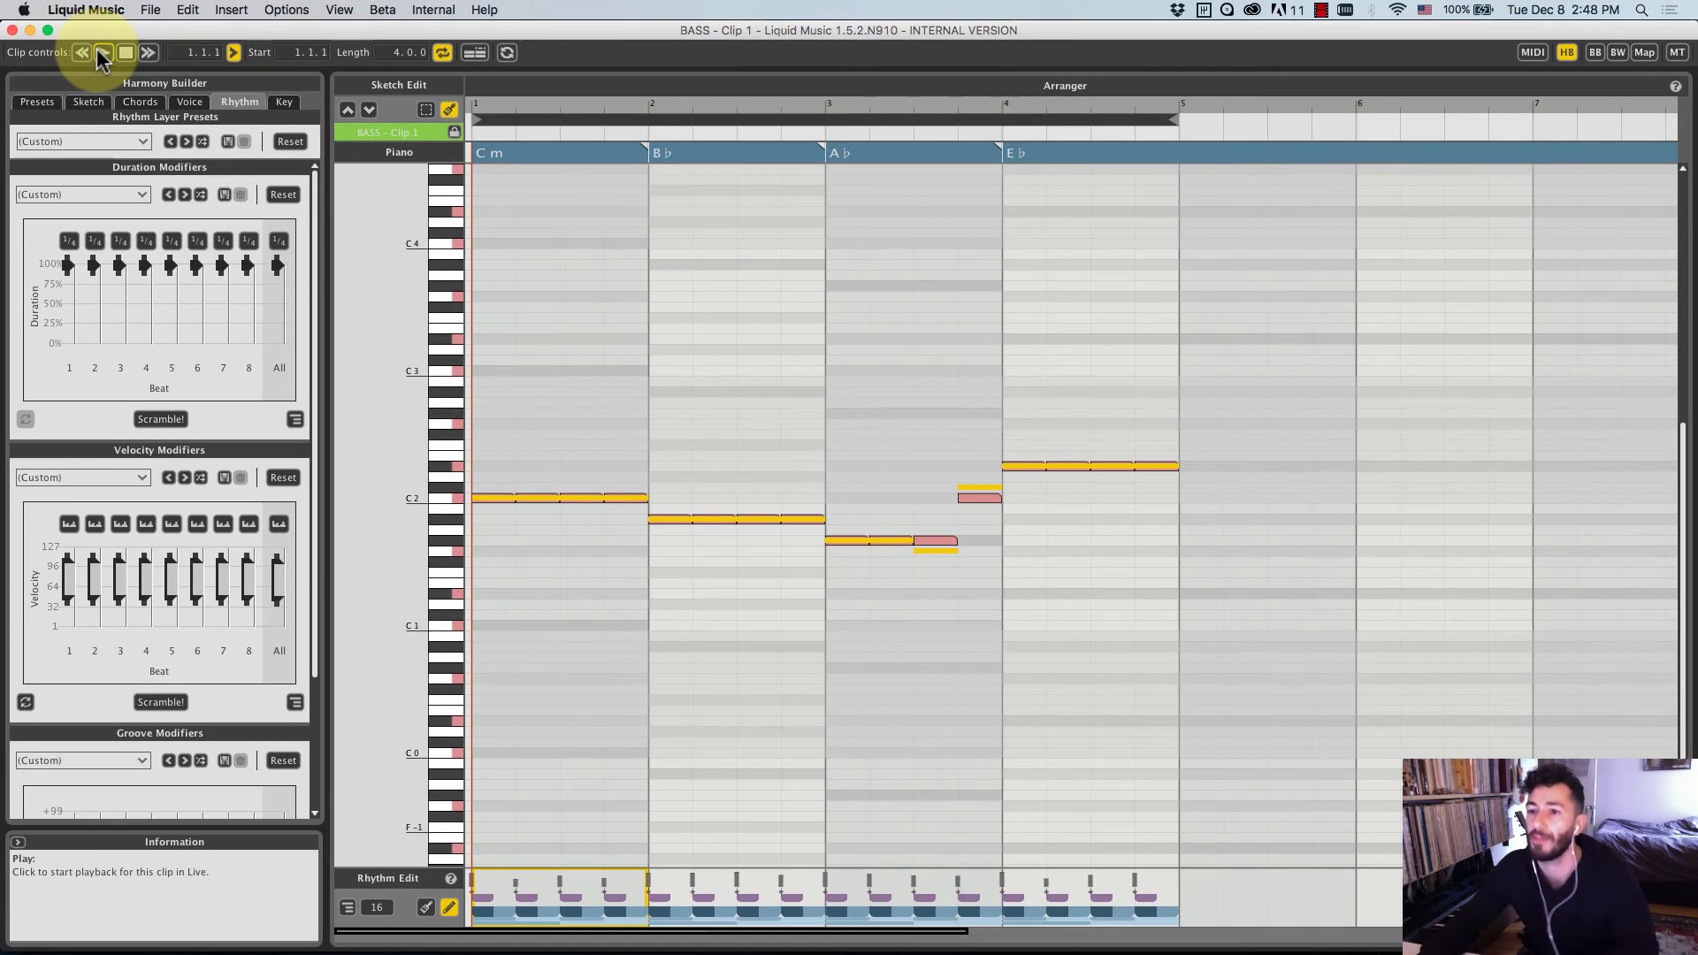
left_click(100, 54)
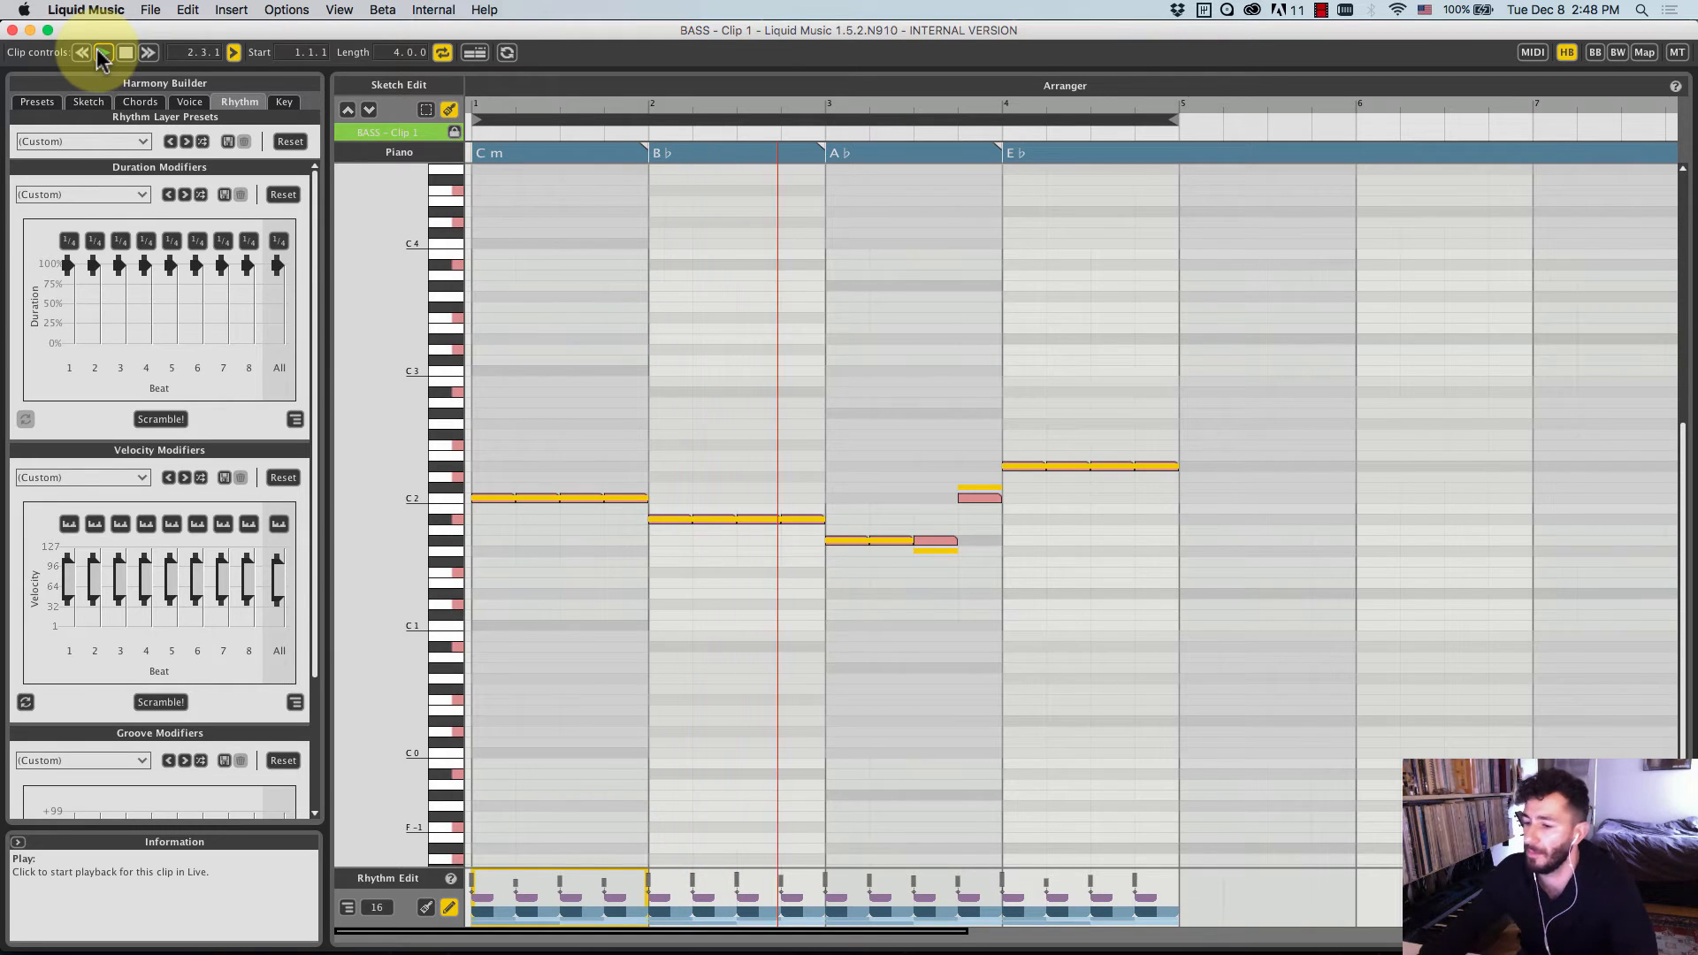
left_click_drag(276, 580, 277, 592)
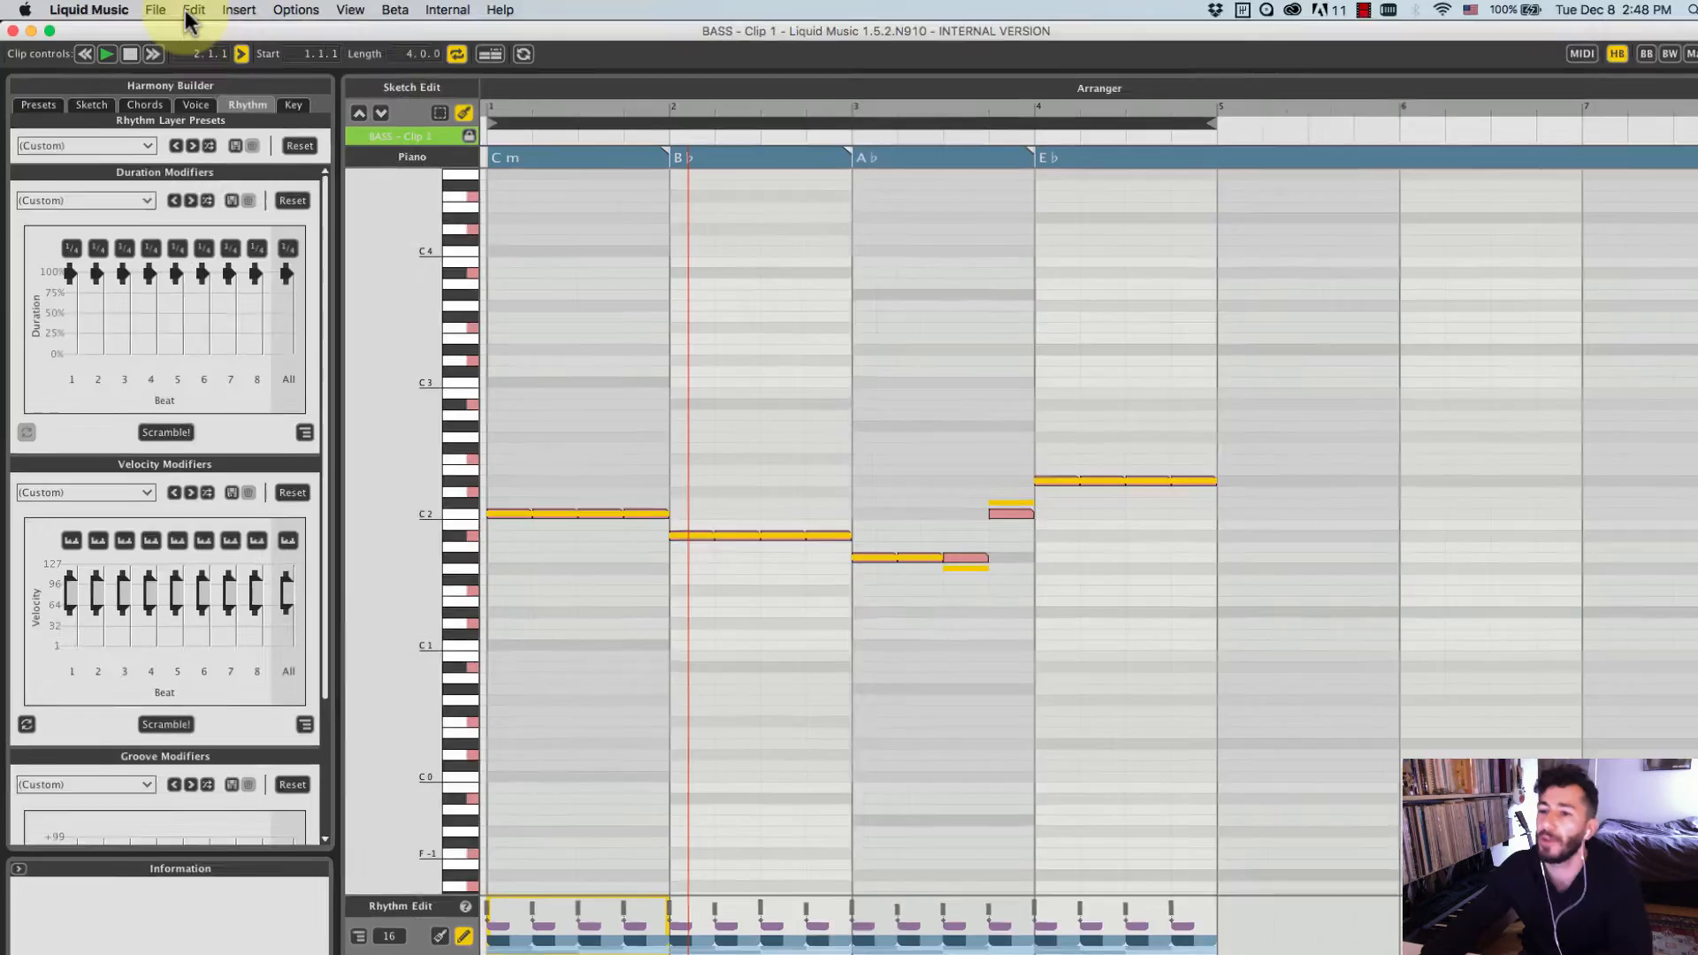
- Copy everything from the BASS clip, create an empty clip in the MID track's first slot in Live, and return to Liquid Music
left_click(187, 11)
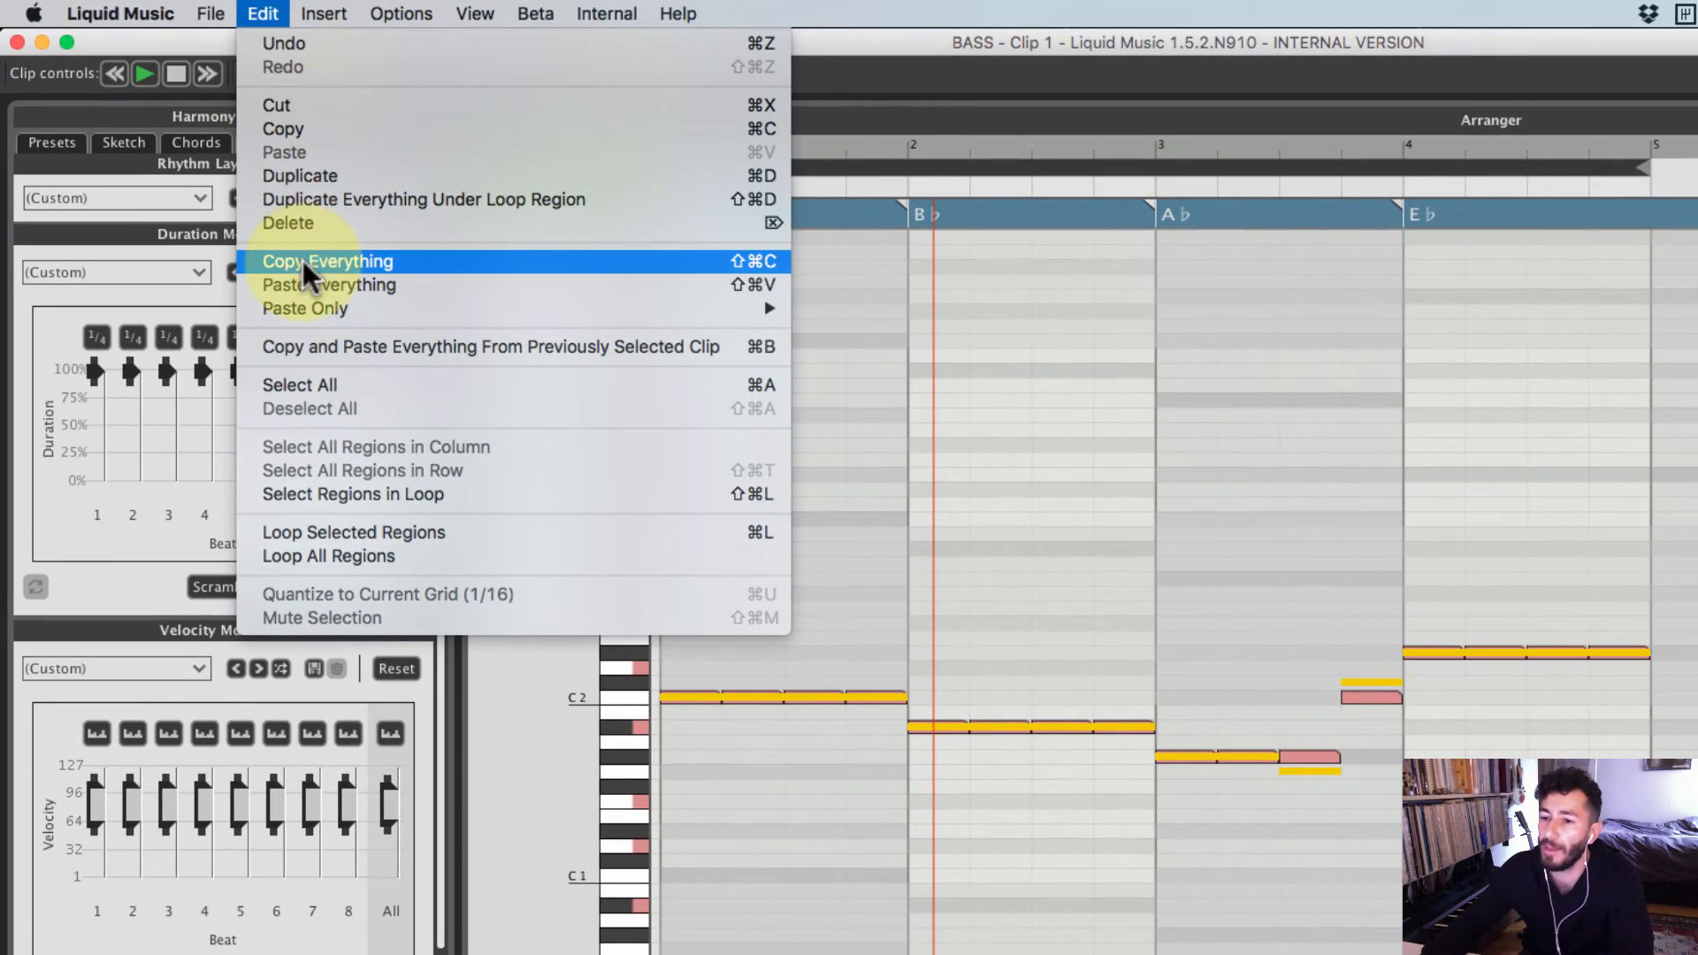
left_click(301, 260)
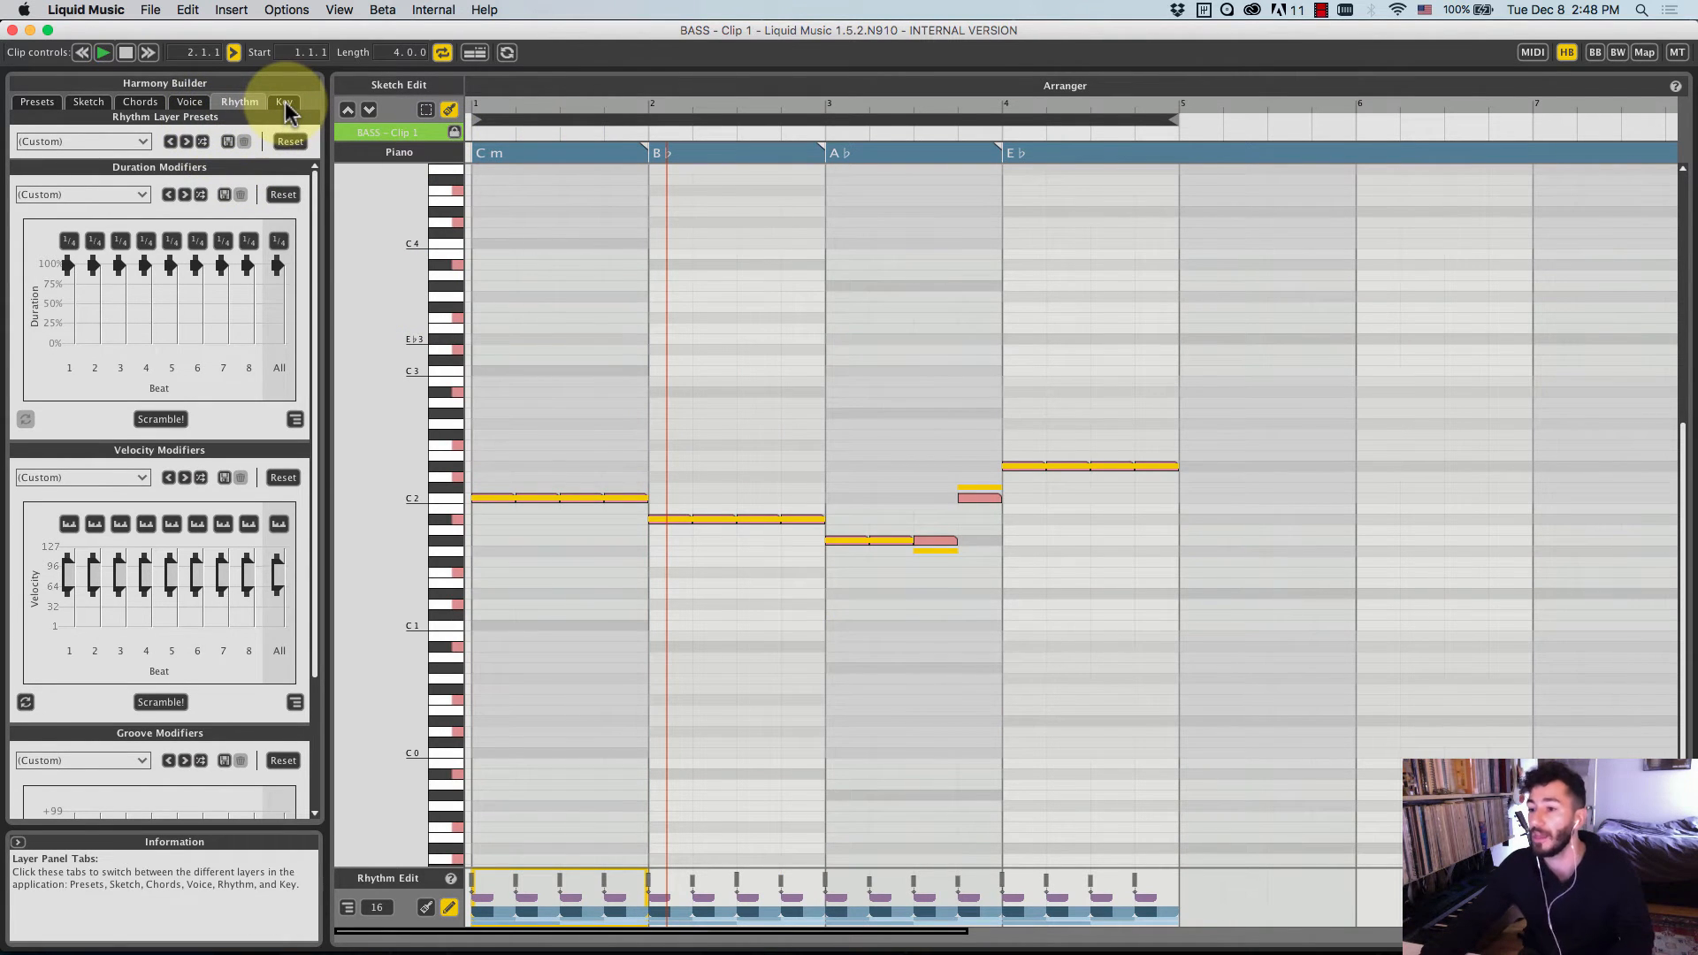
key("super+Tab")
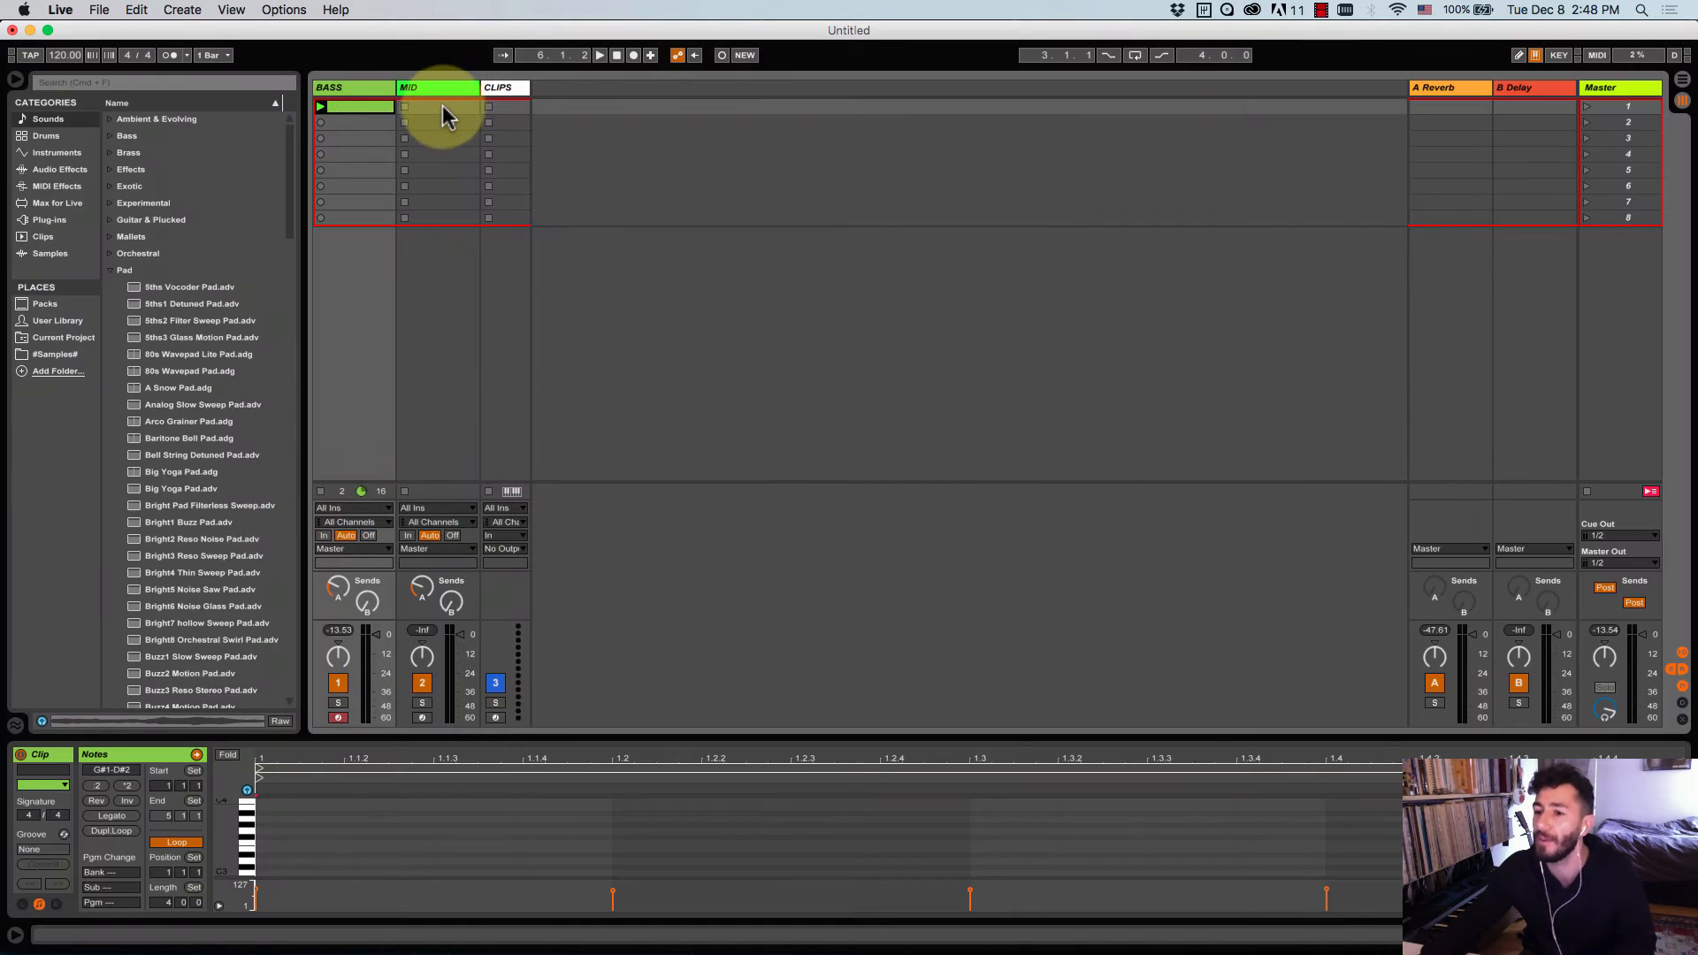
double_click(442, 108)
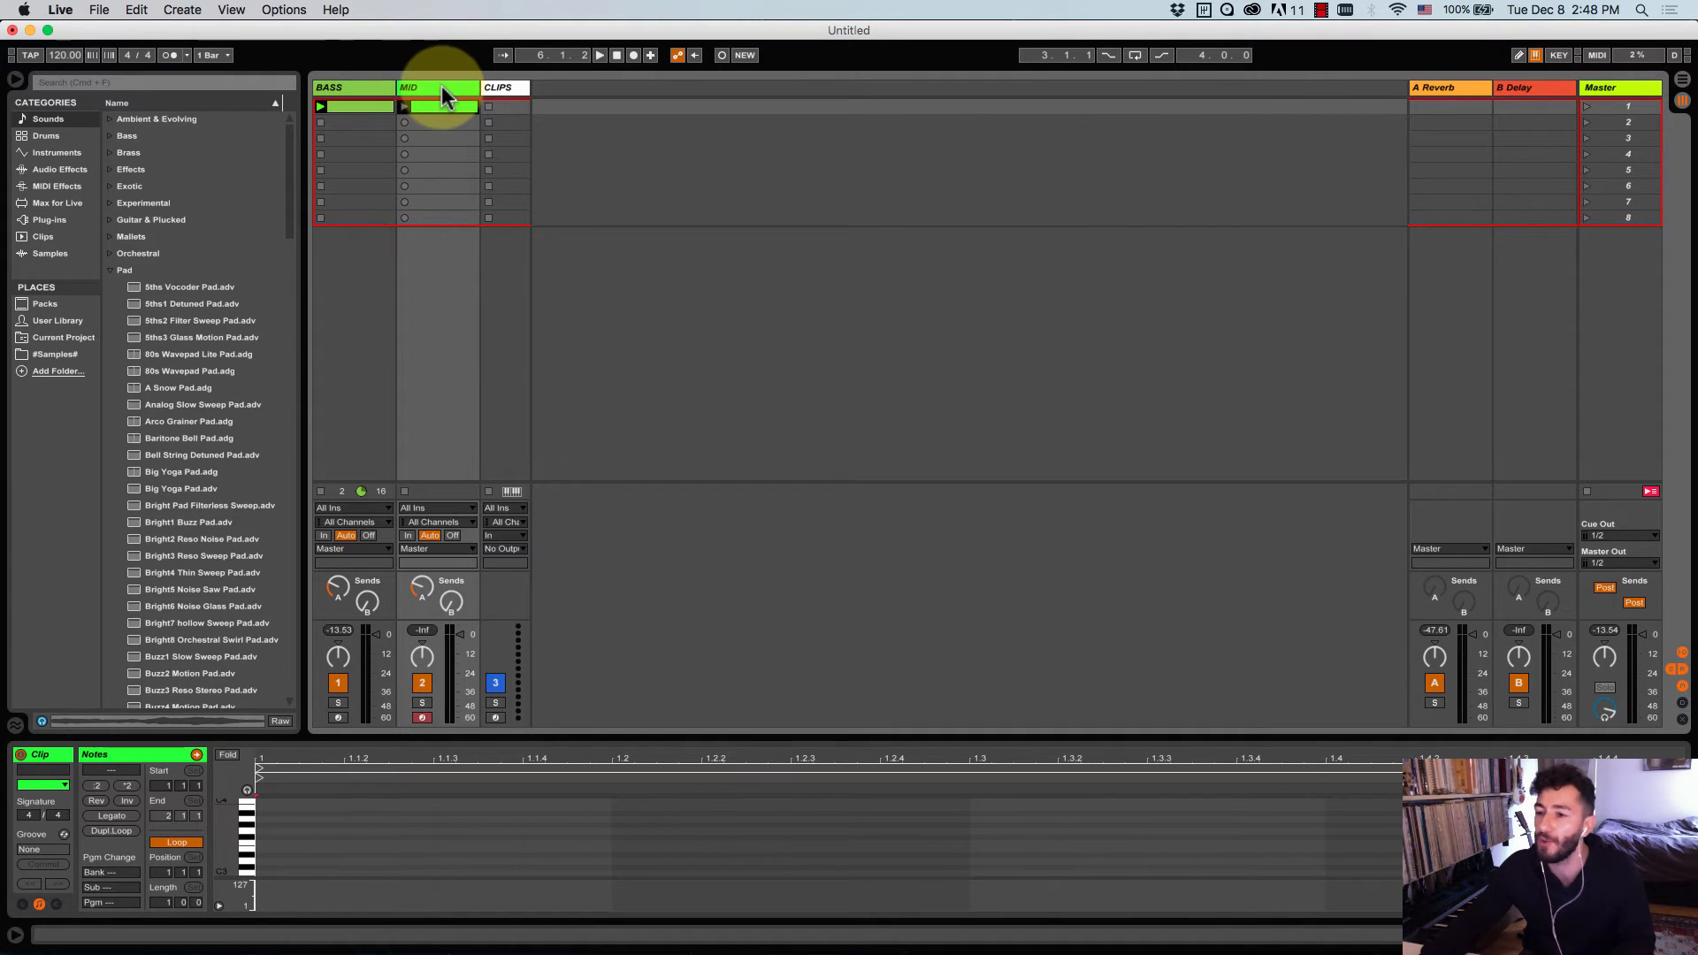
key("super+Tab")
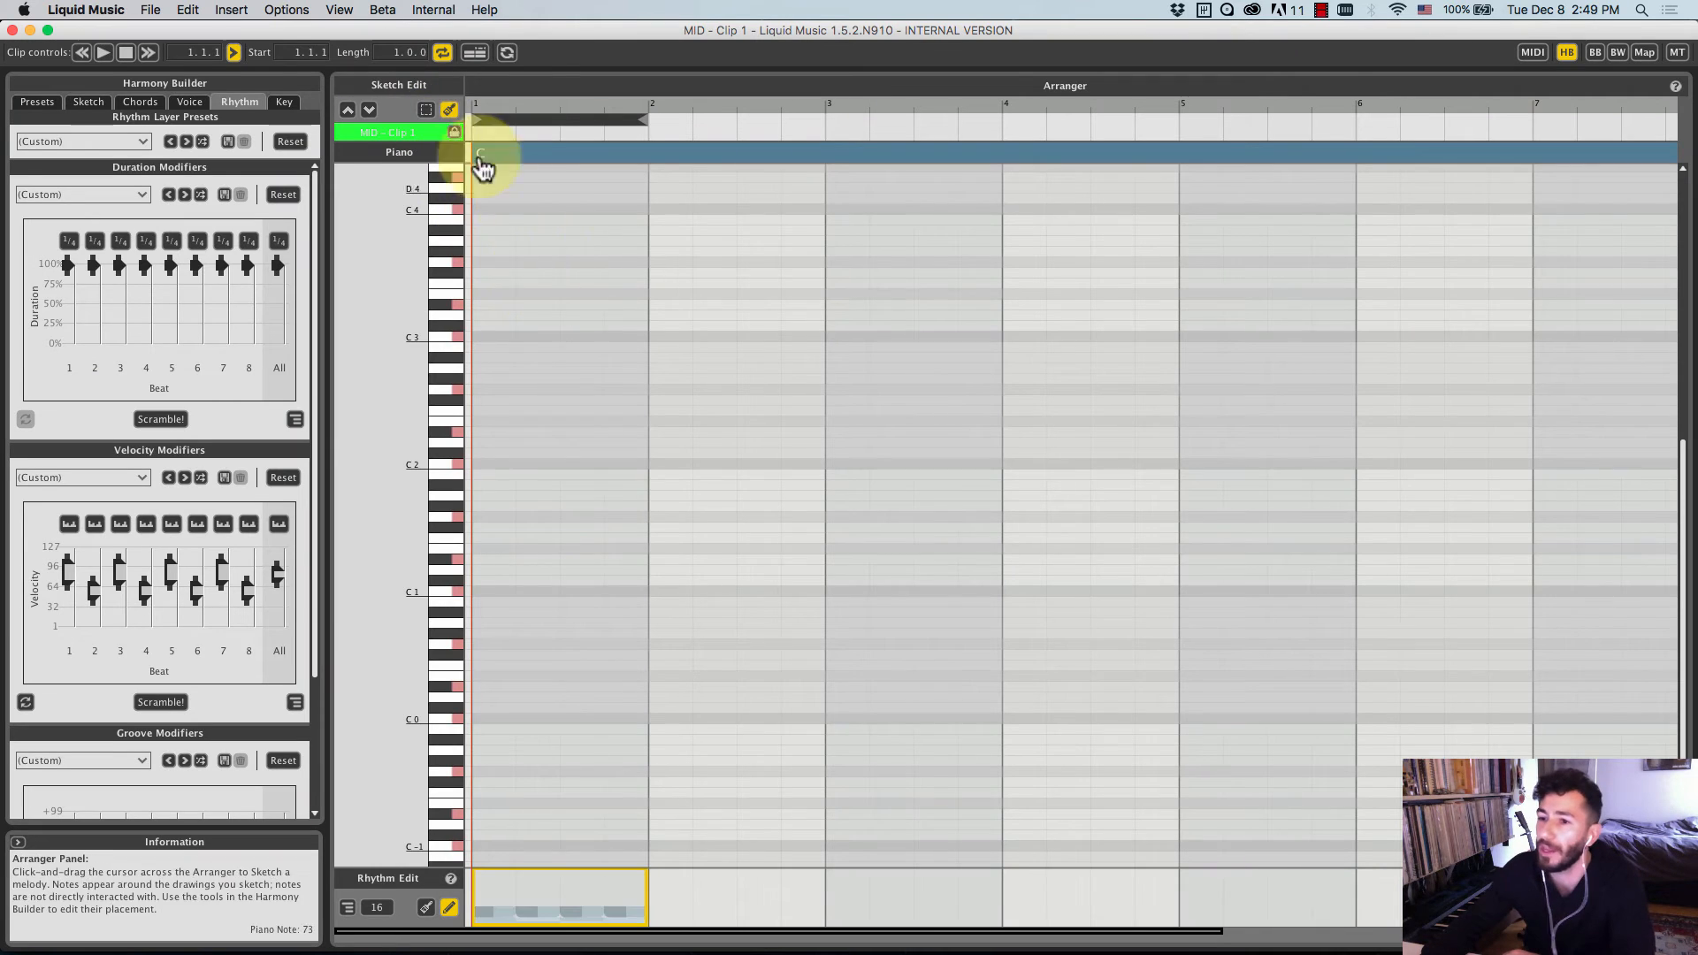
- Paste everything copied from the BASS clip into the new MID clip
left_click(186, 10)
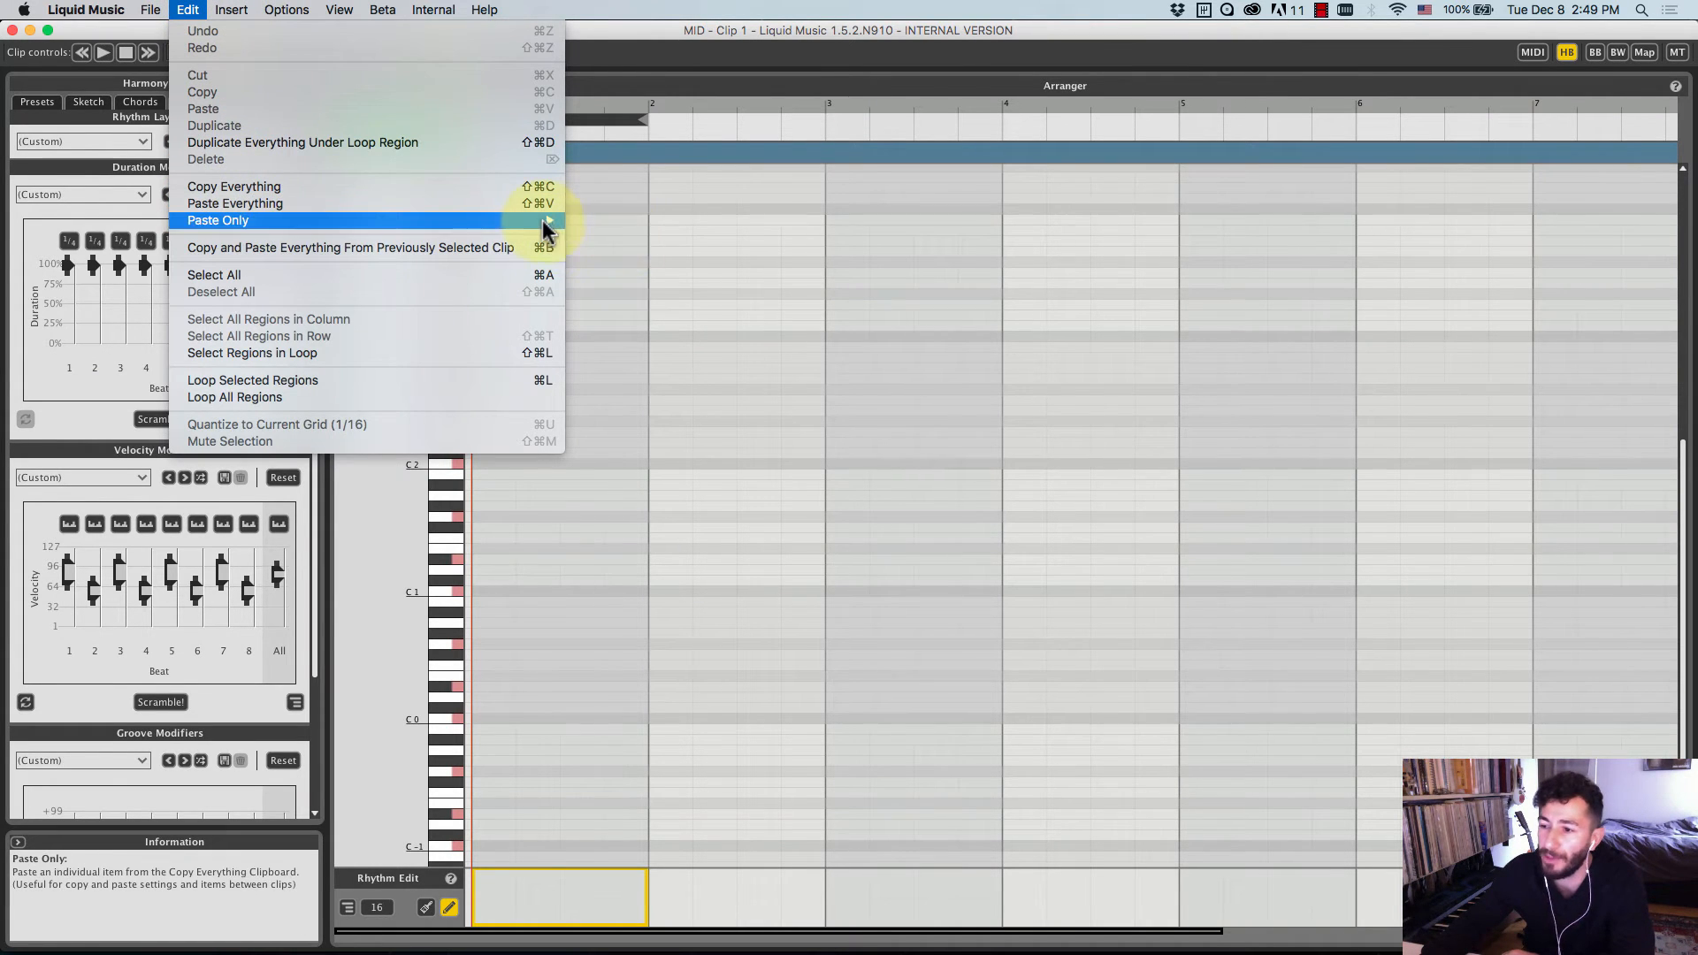
mouse_move(546, 228)
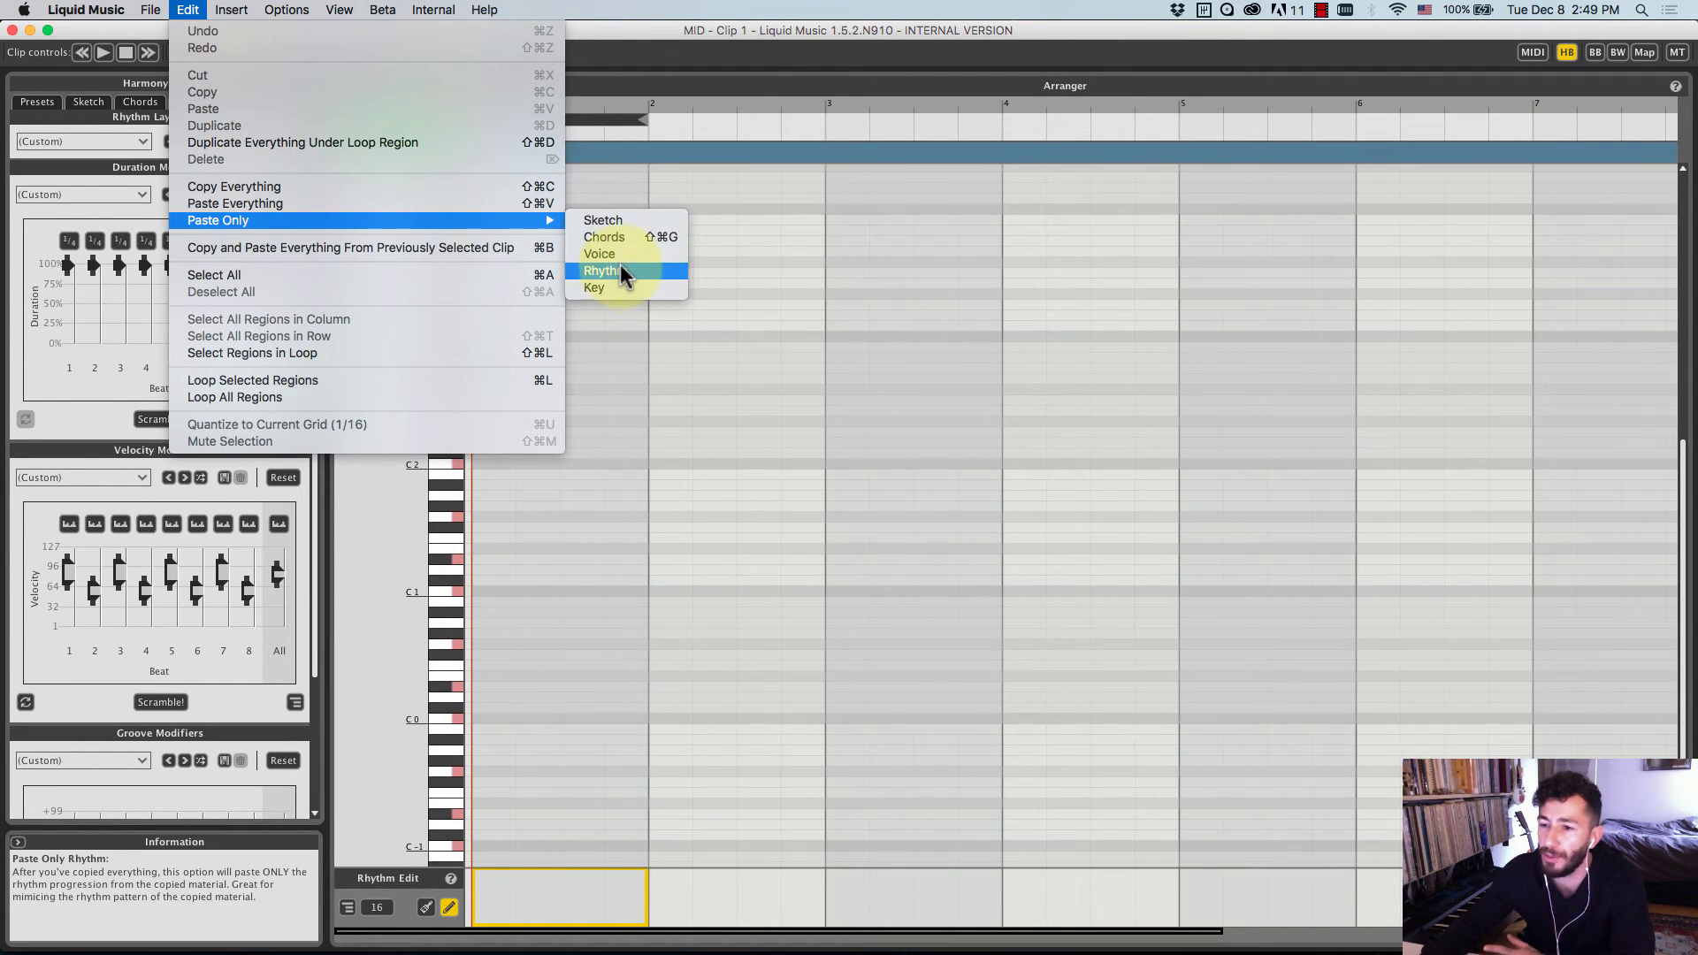
left_click(285, 206)
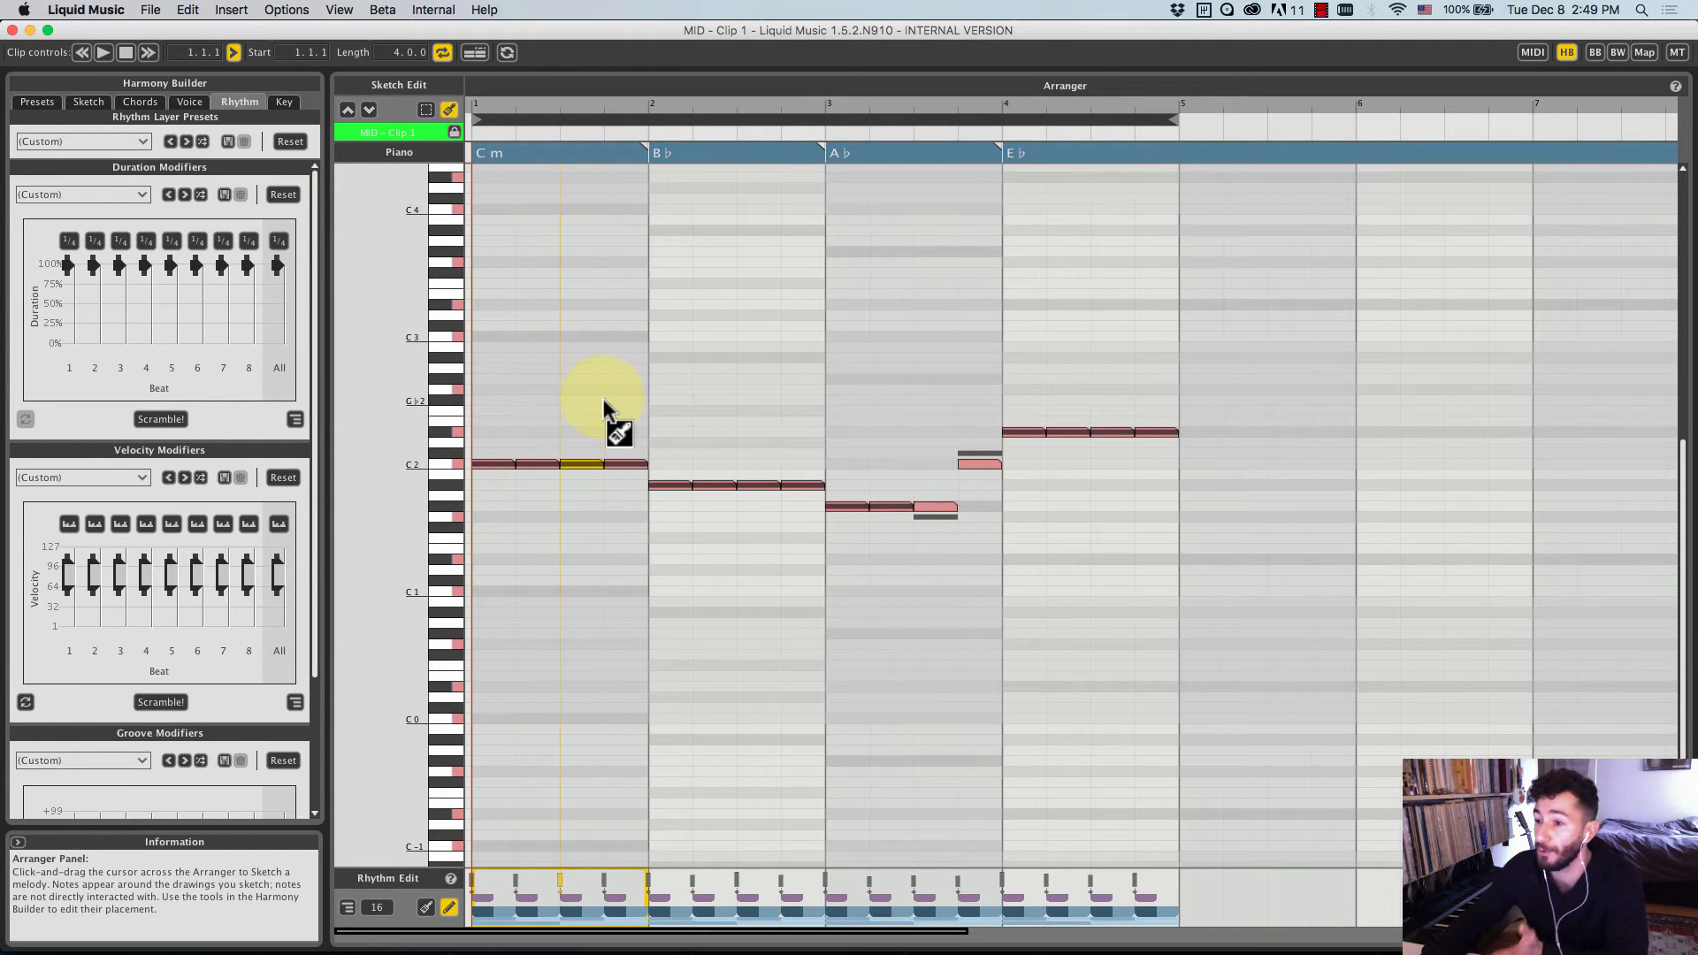
- Redraw the MID clip's sketch line higher, at about G3, across all four bars
scroll(726, 393, "up", 3)
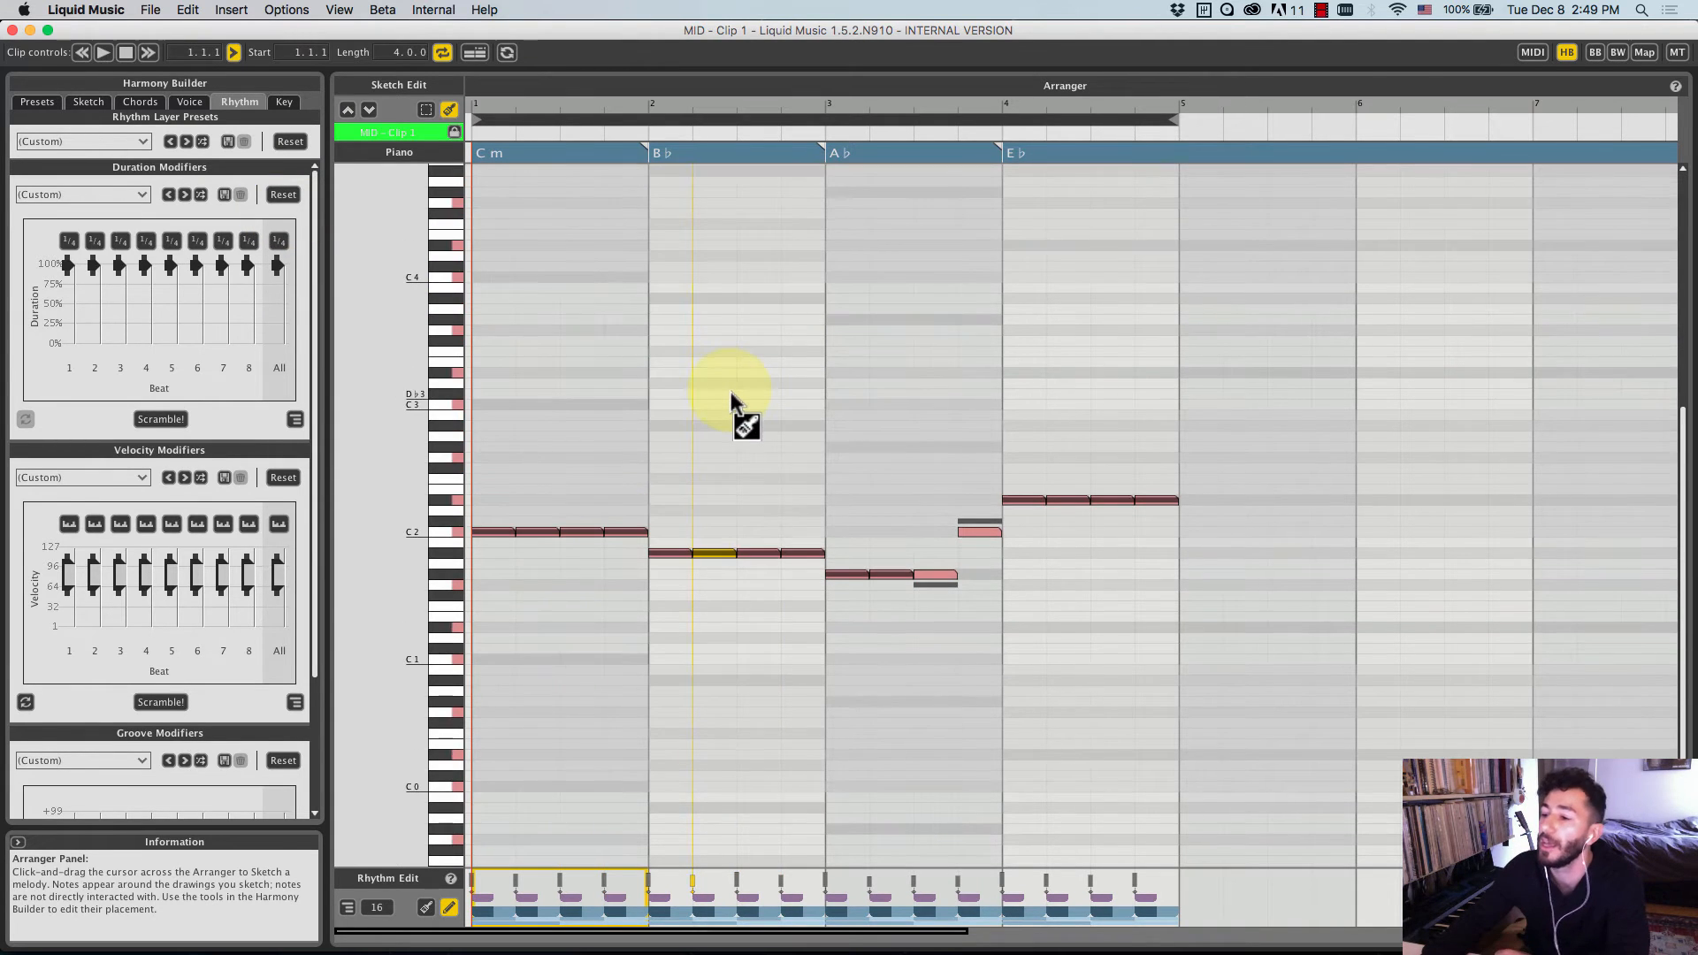
scroll(714, 391, "up", 1)
left_click_drag(476, 394, 799, 404)
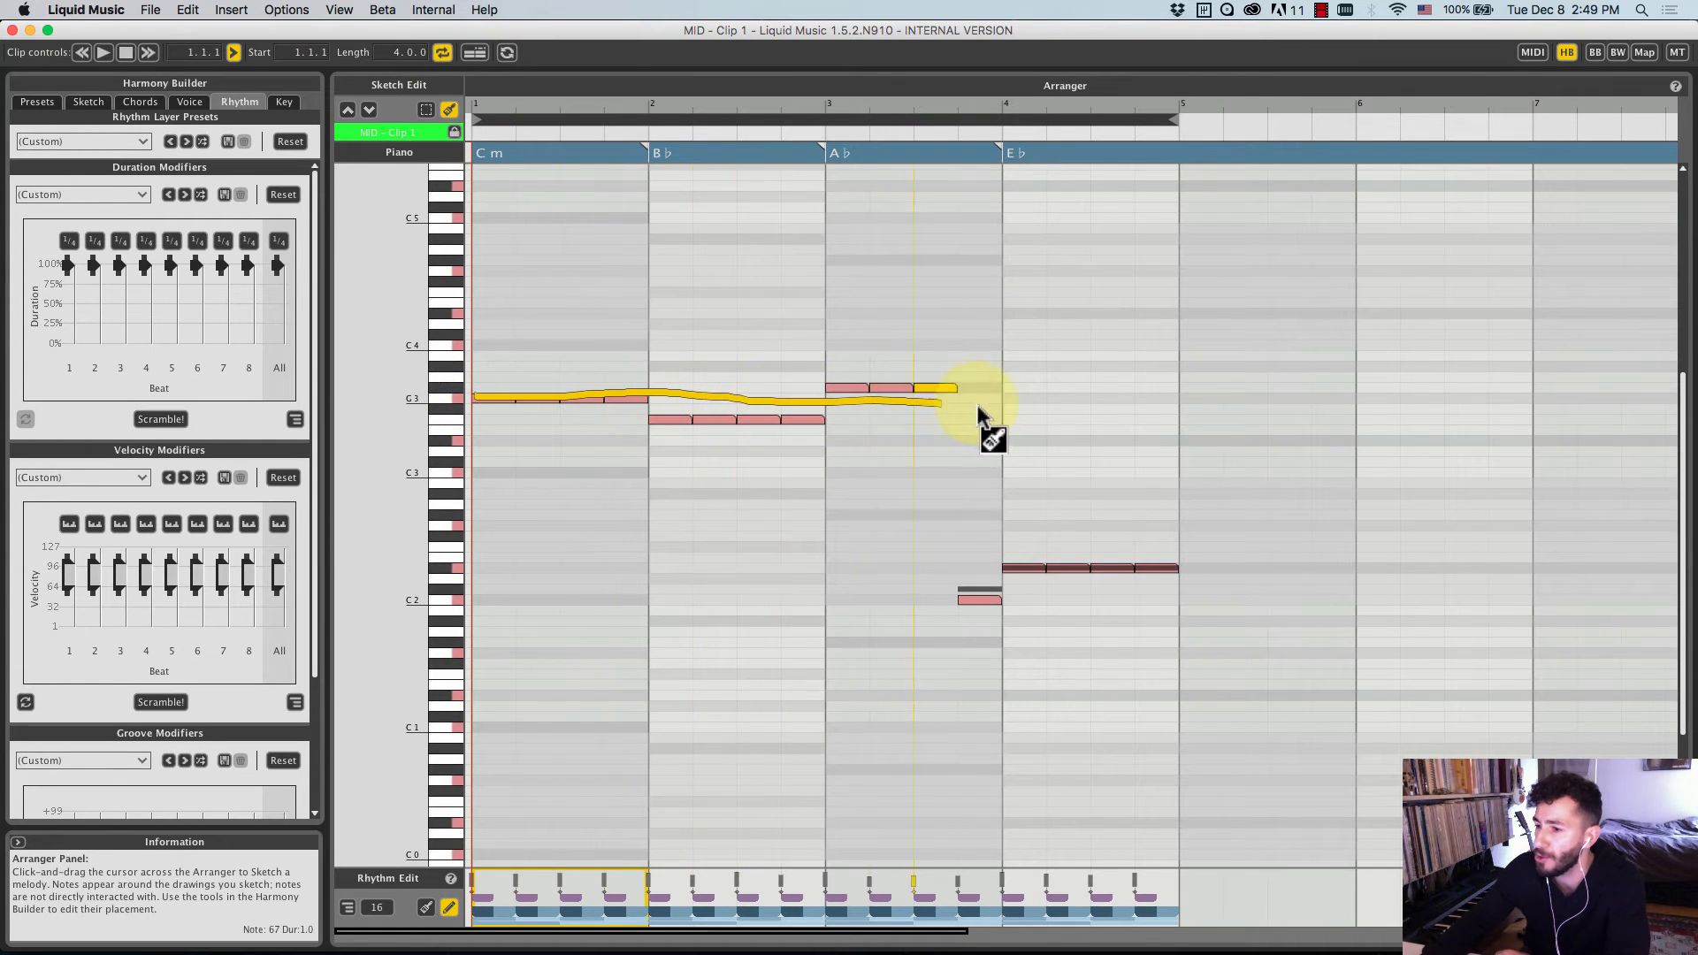
left_click_drag(978, 409, 1166, 400)
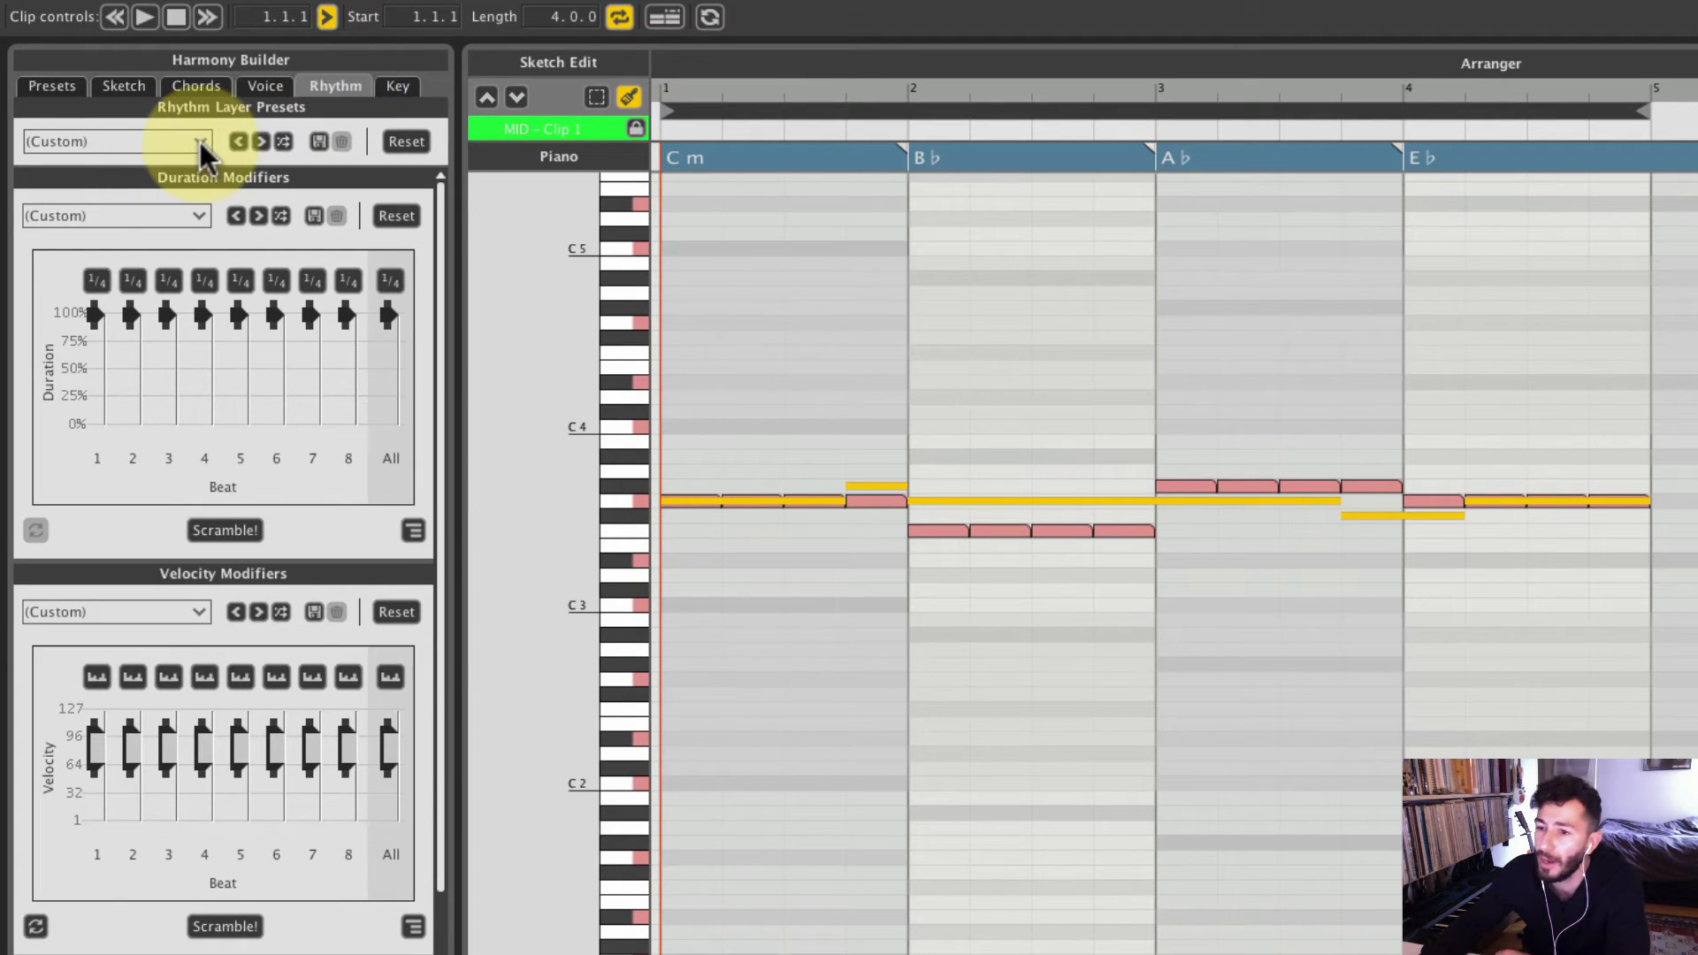
- Load the Bossa Nova (human) rhythm layer preset for the MID clip
left_click(200, 142)
scroll(194, 227, "down", 5)
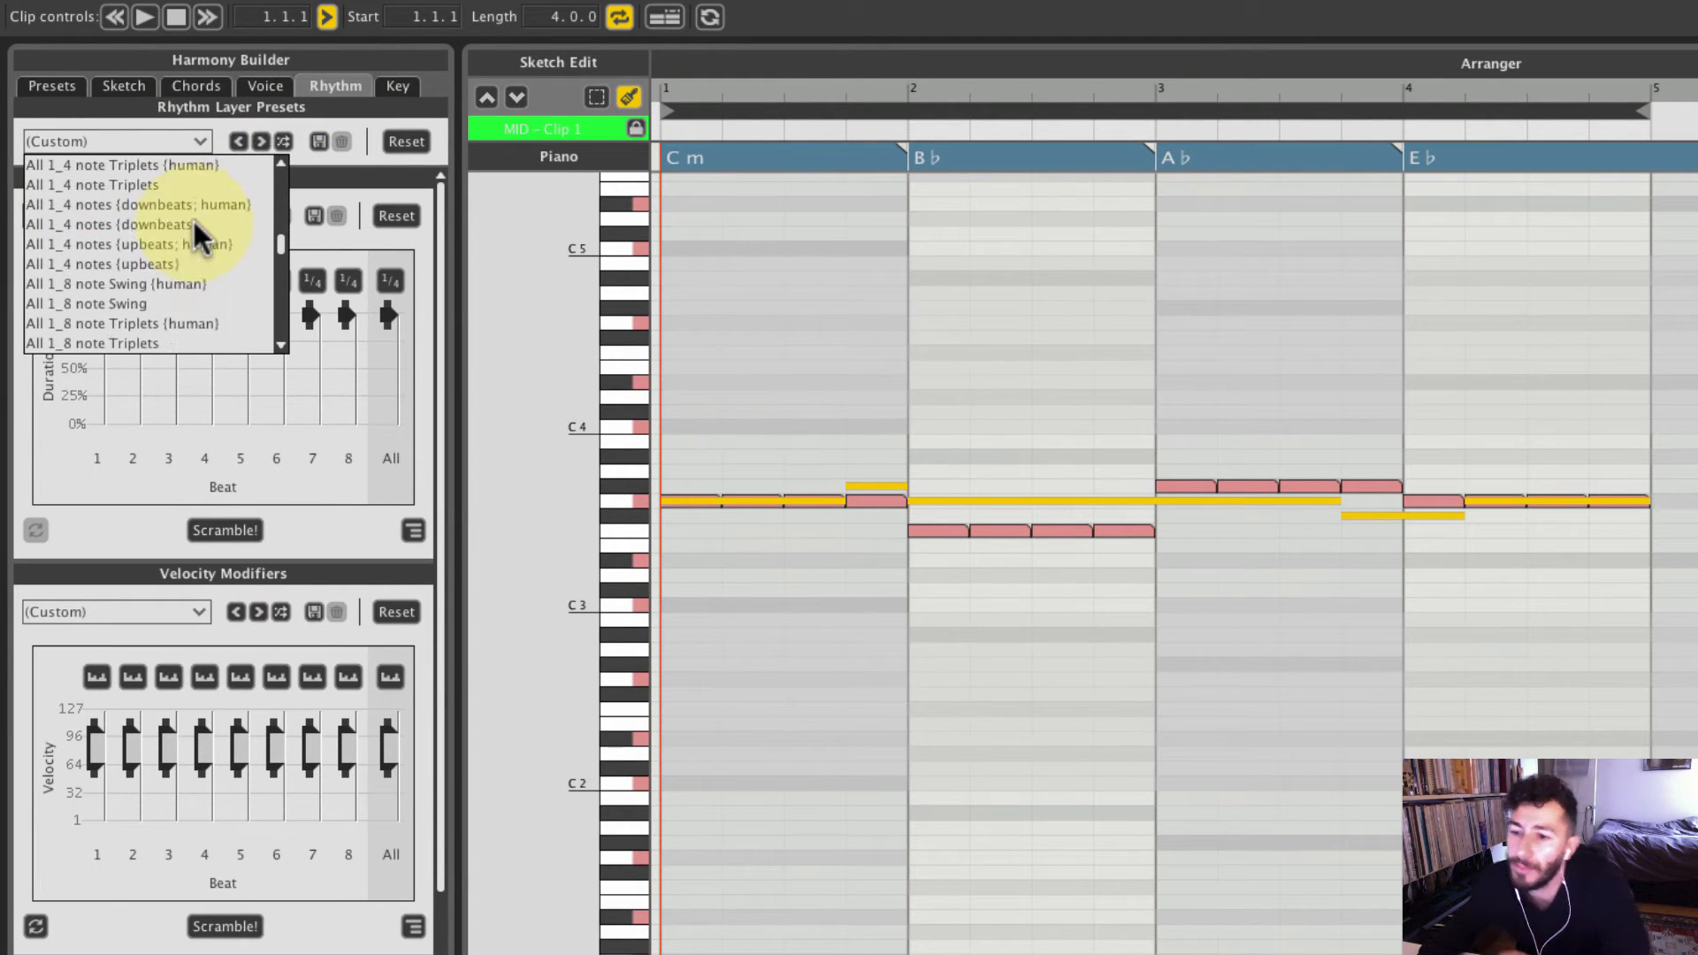
scroll(194, 221, "down", 8)
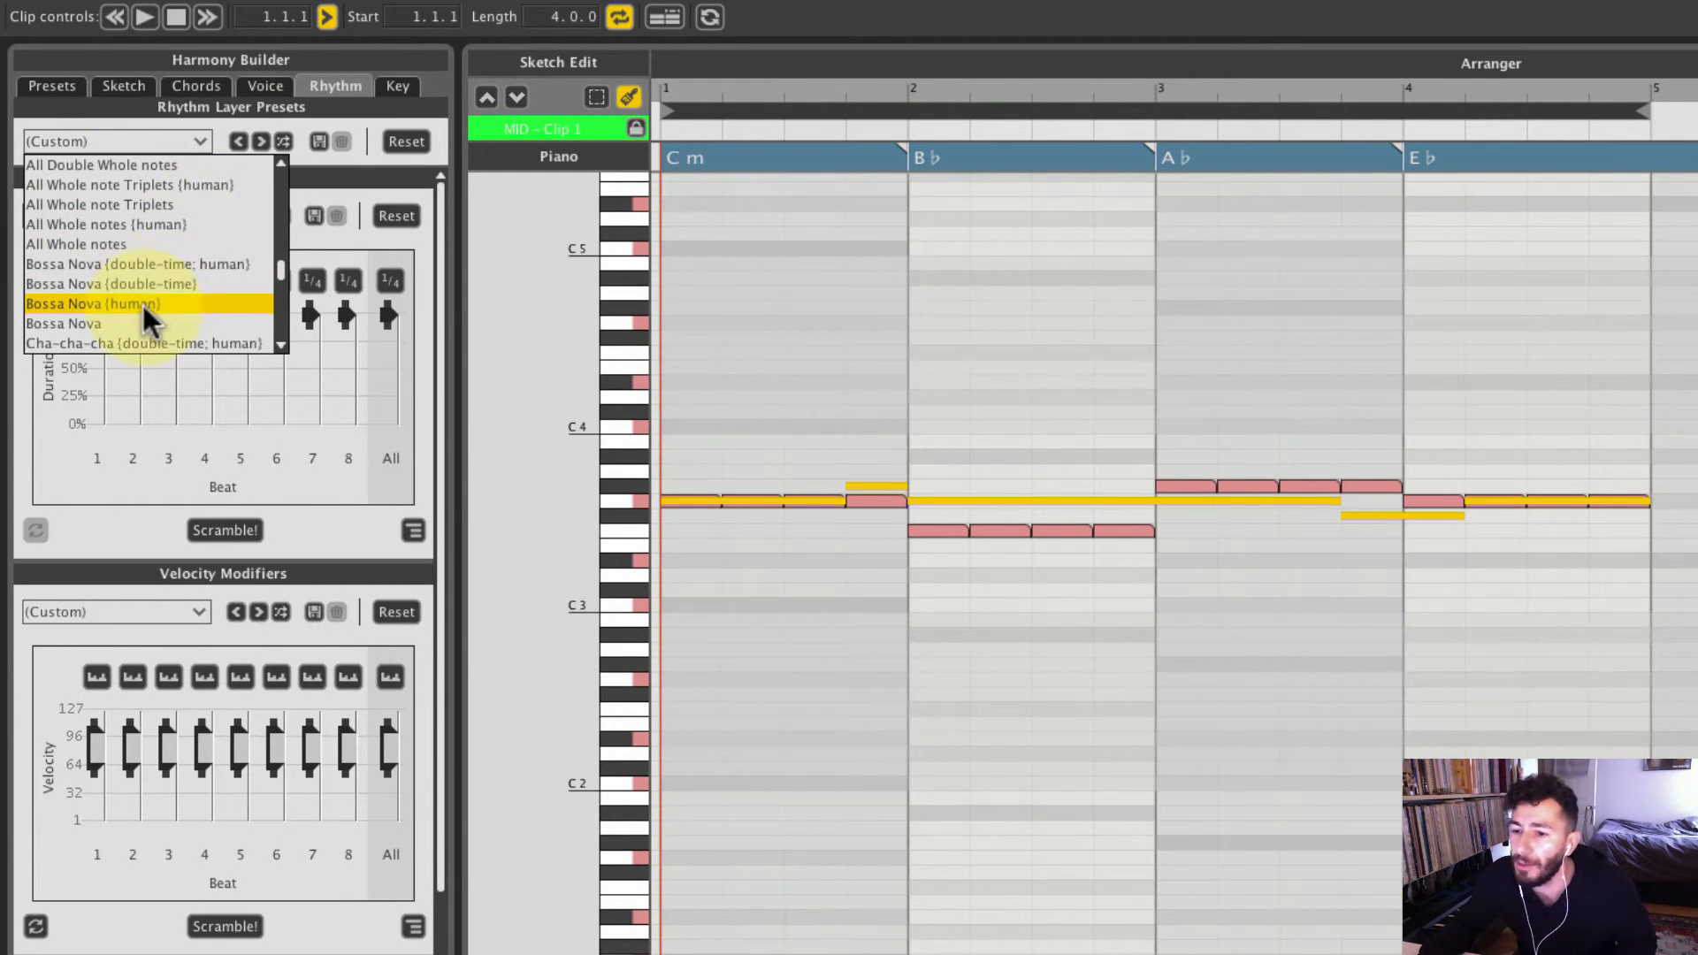
left_click(140, 302)
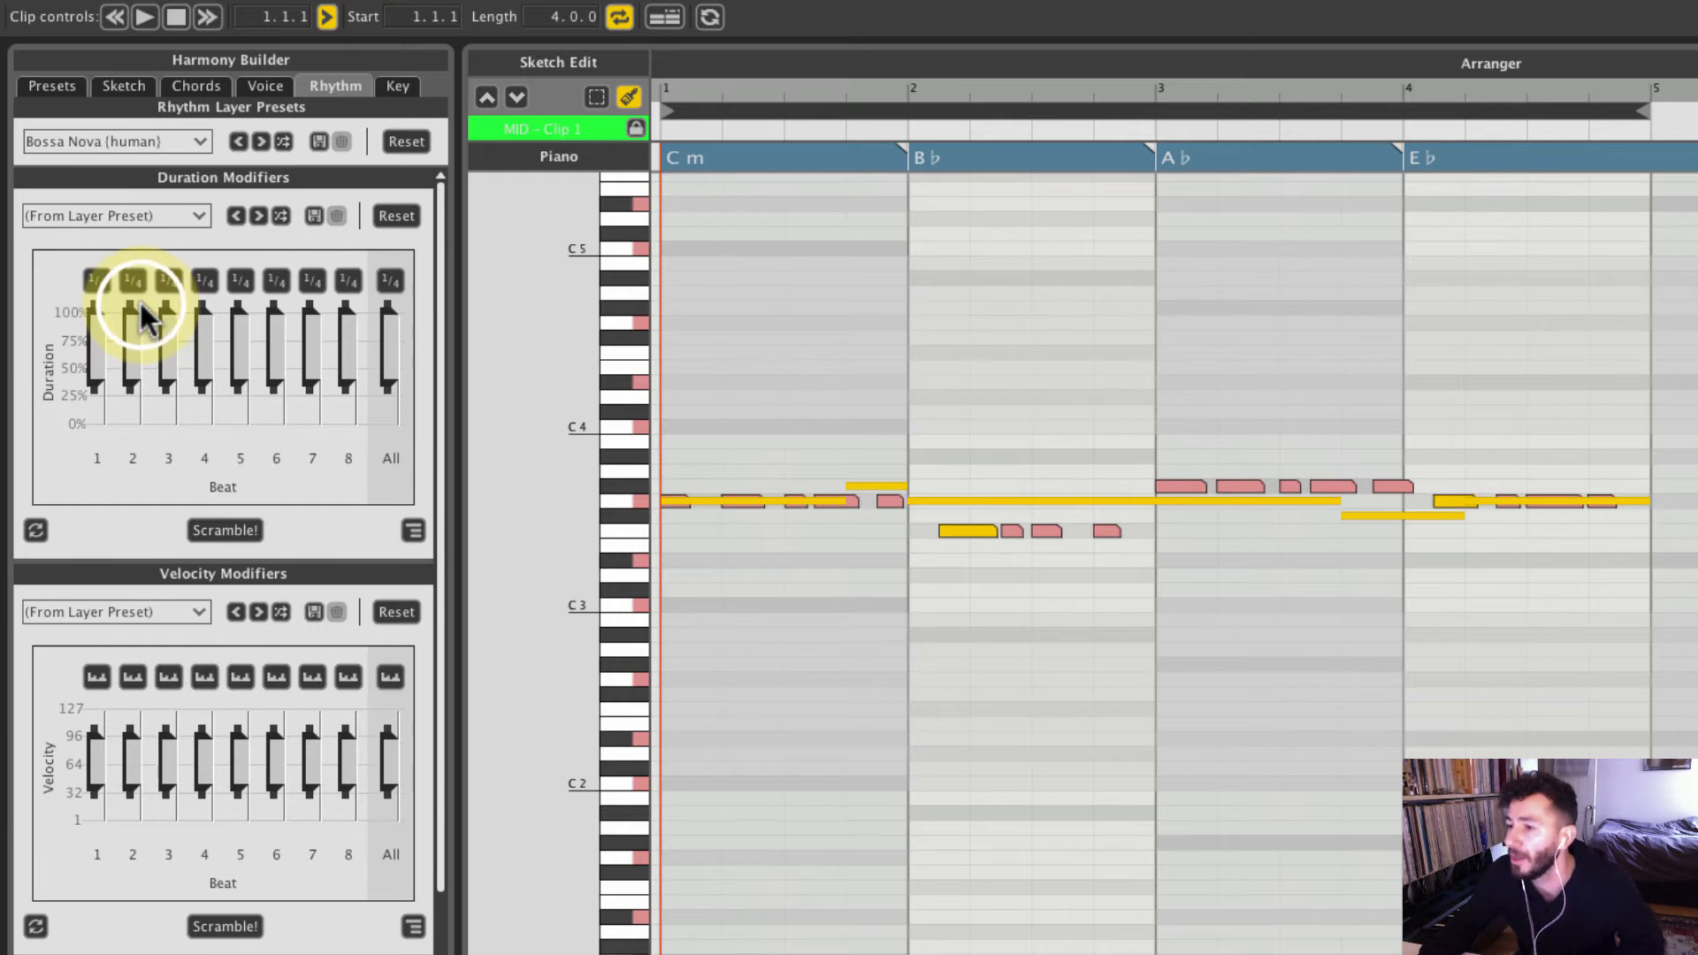
- Activate the +1 and +2 voices above the sketch line for the MID clip, keeping Similar motion
left_click(267, 86)
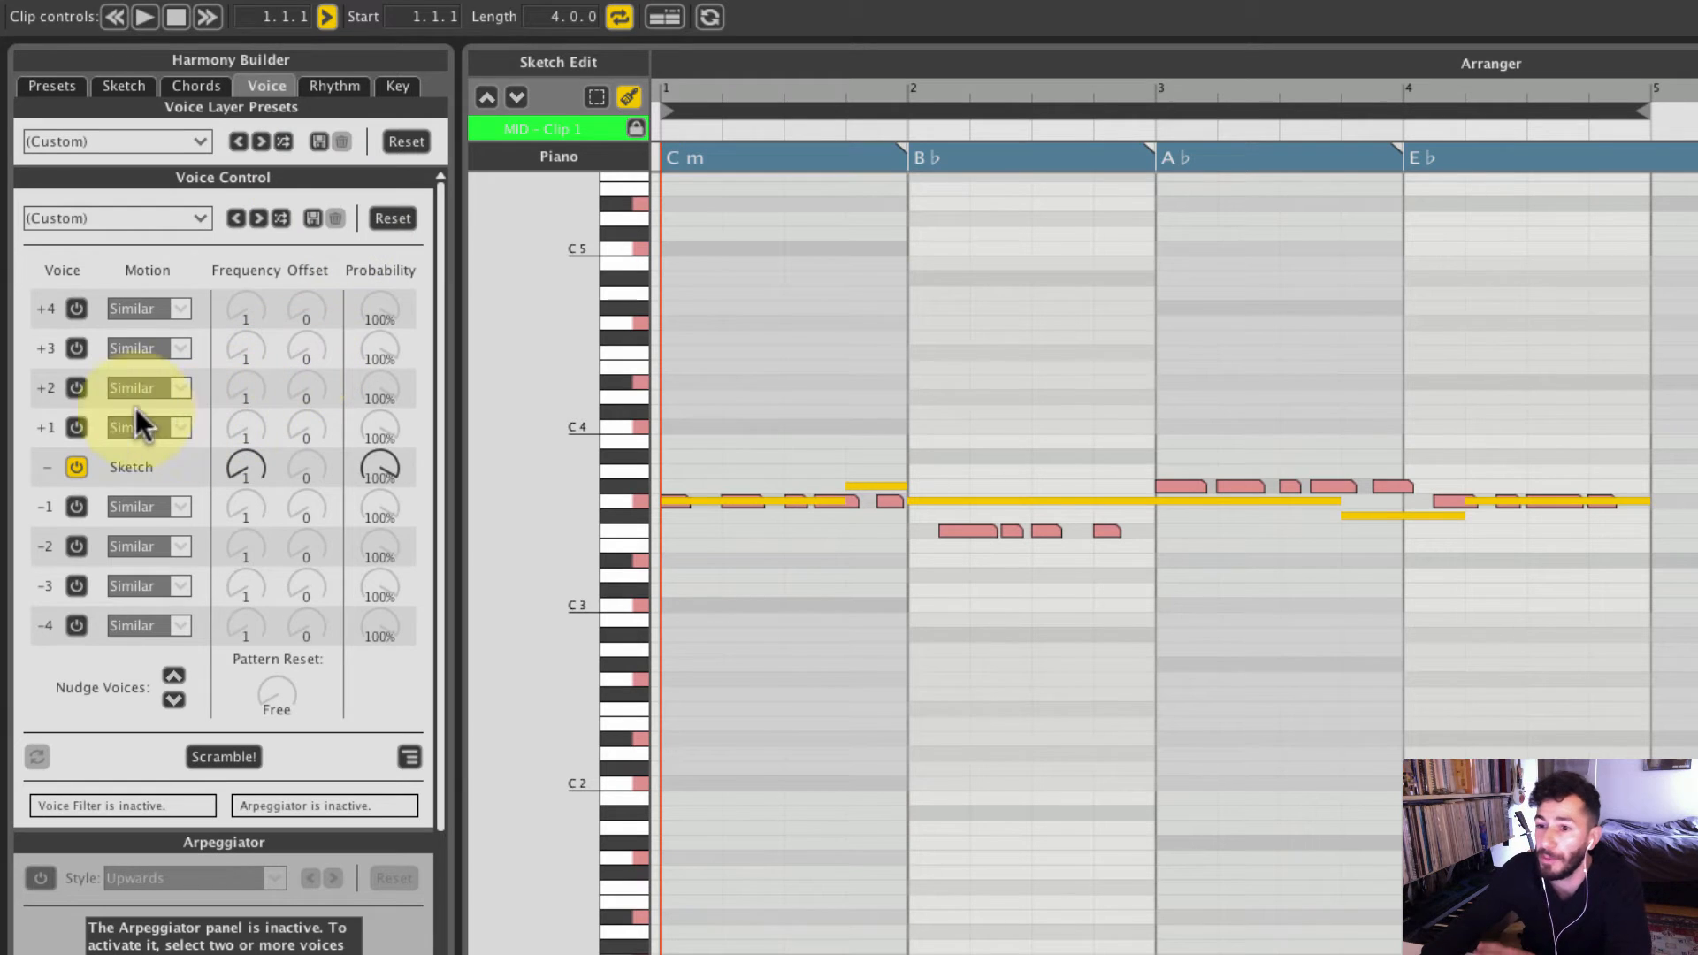
left_click(77, 428)
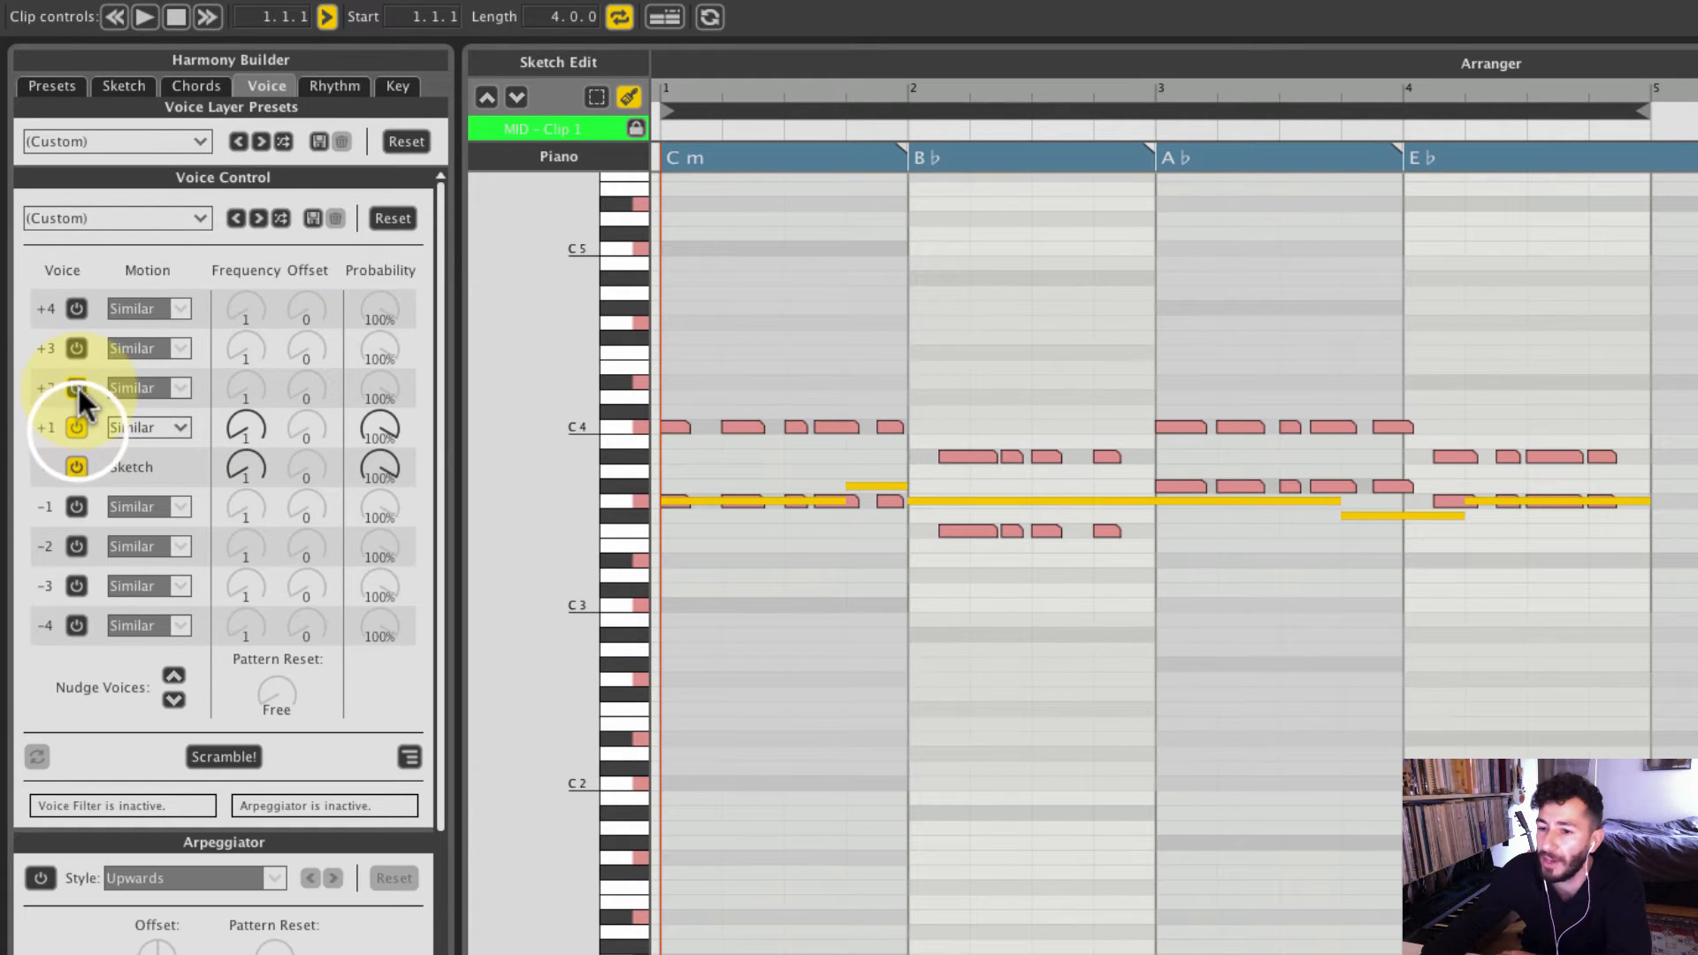
left_click(78, 389)
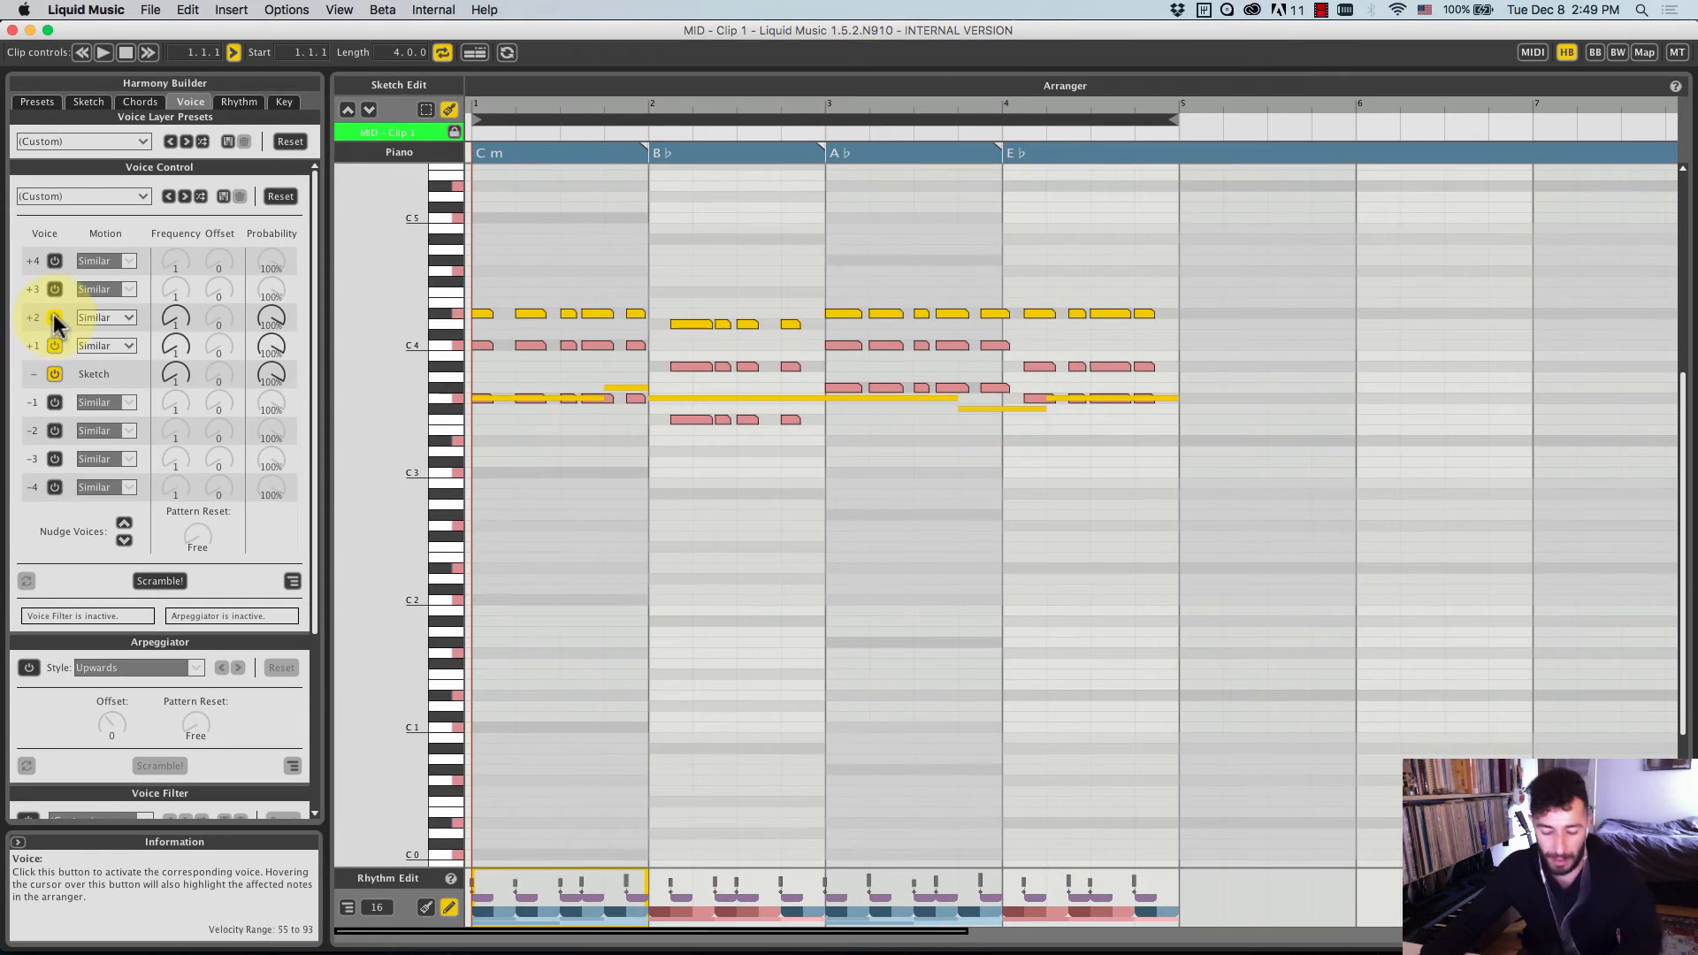
- Switch to Live, launch the first scene to hear the bass and mid clips together, and return to Liquid Music
key("super+Tab")
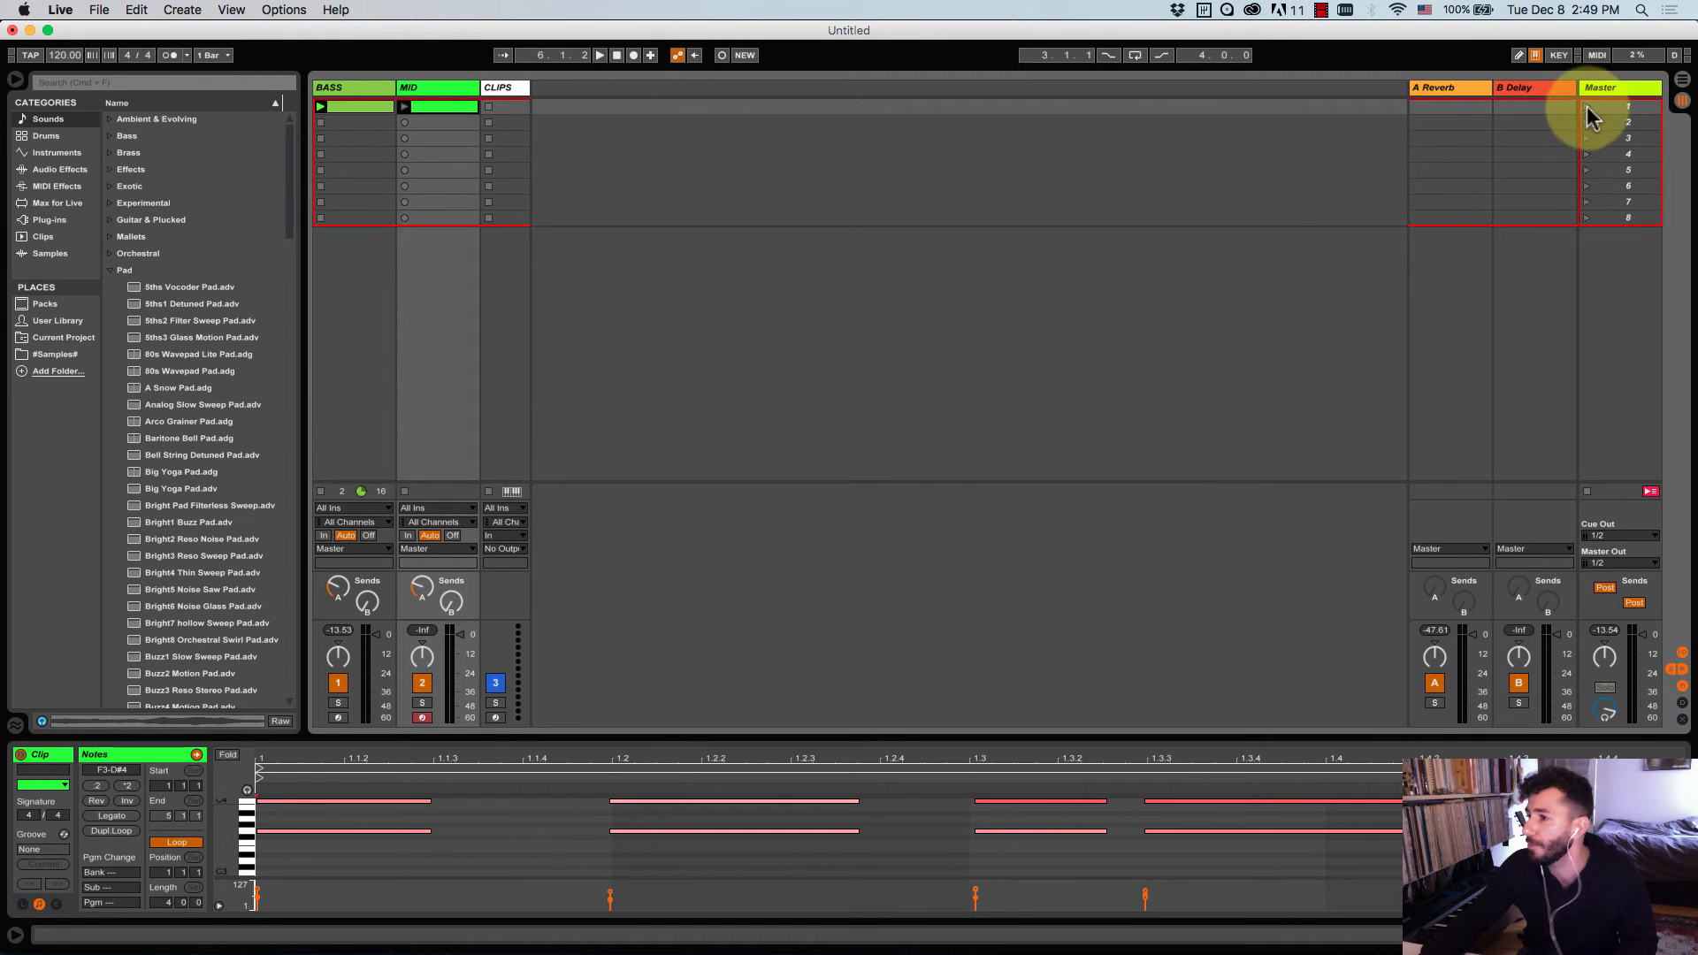
left_click(1590, 111)
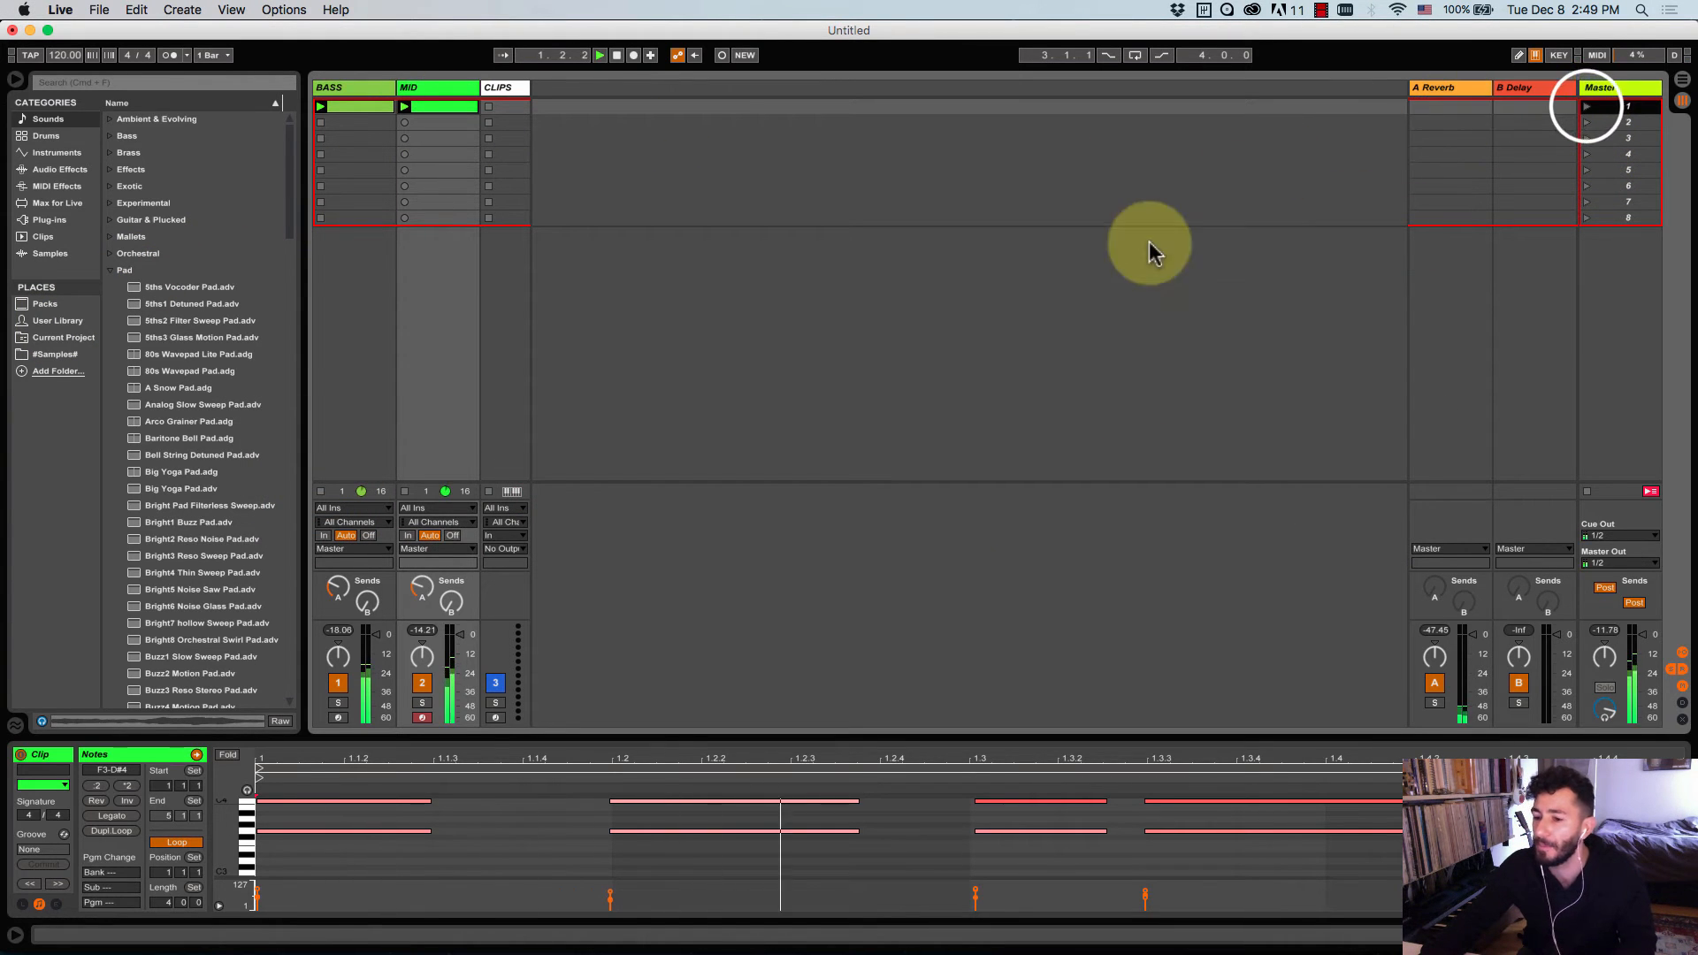
key("super+Tab")
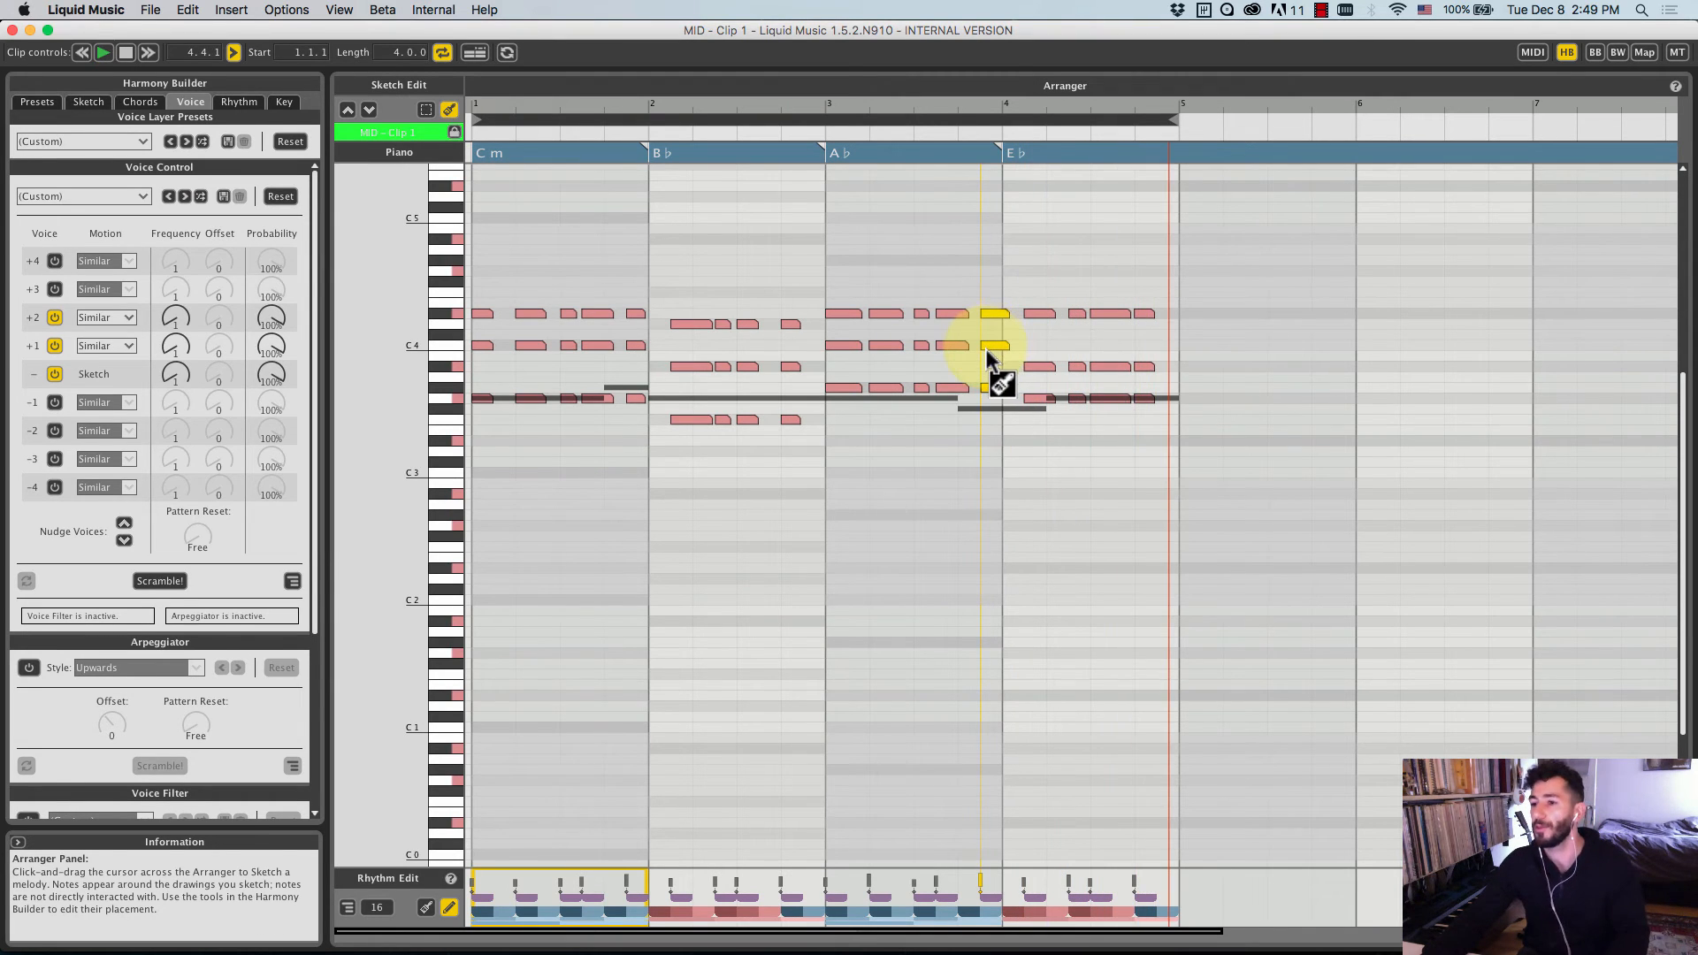
- In Live, add a MIDI track after MID, load Celestial Pad.adg on it, and create an empty clip in its first slot
key("super+Tab")
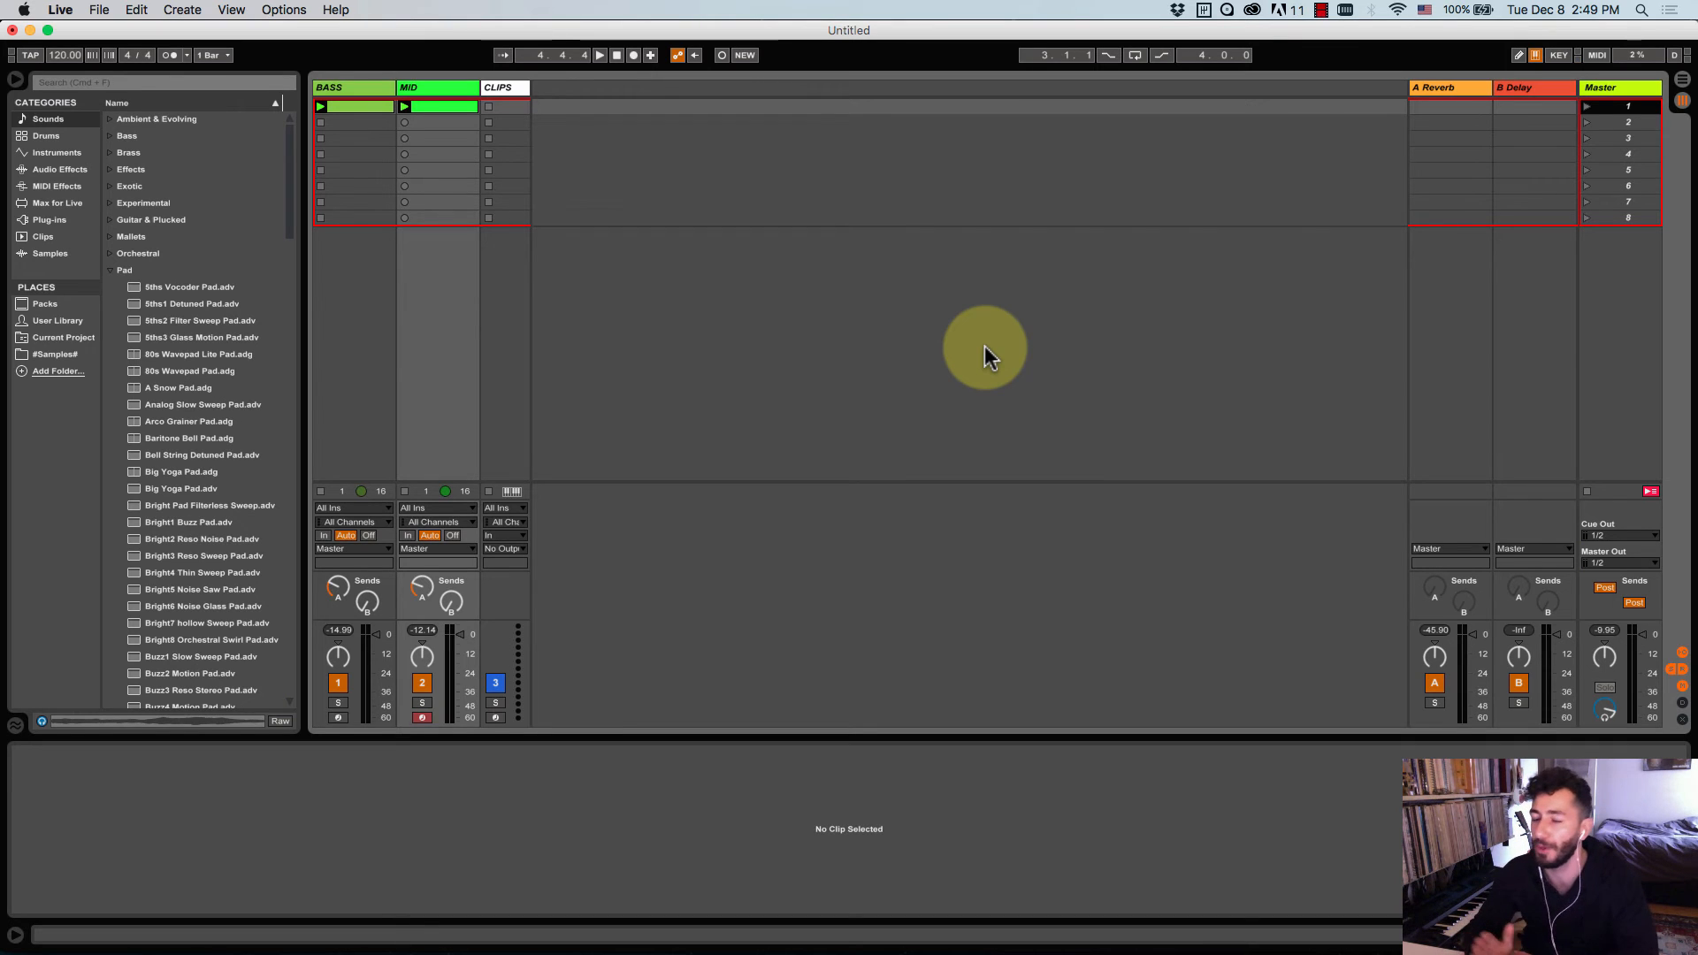
left_click(444, 85)
key("super+shift+t")
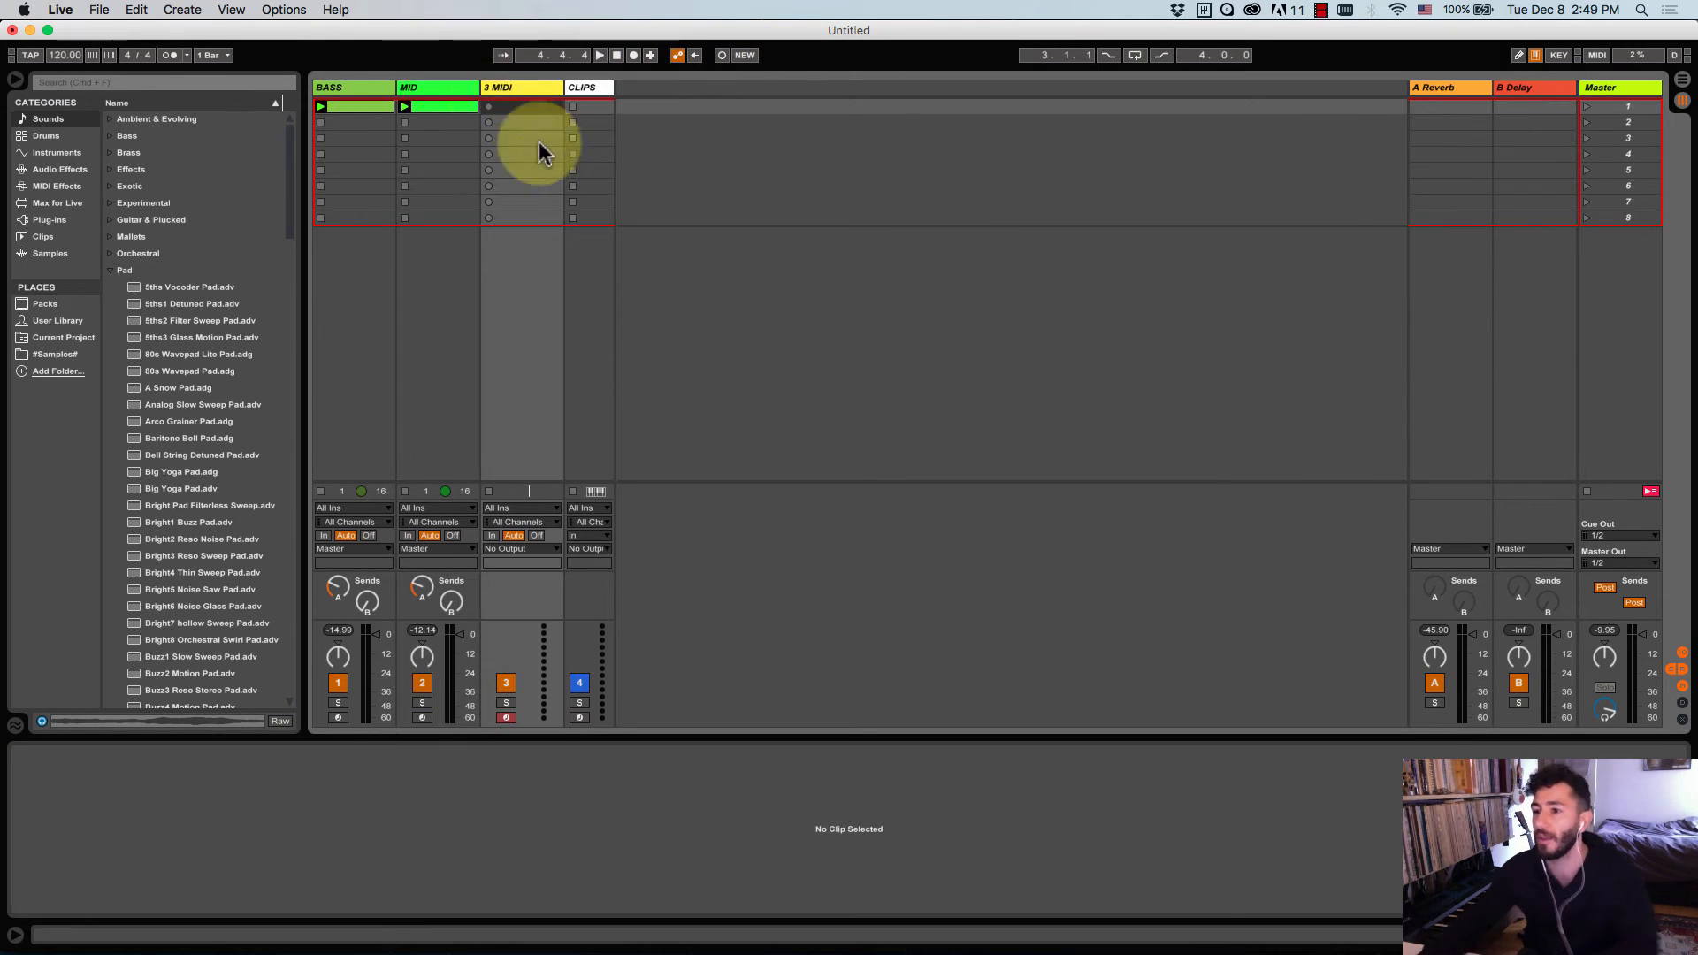
scroll(265, 443, "down", 4)
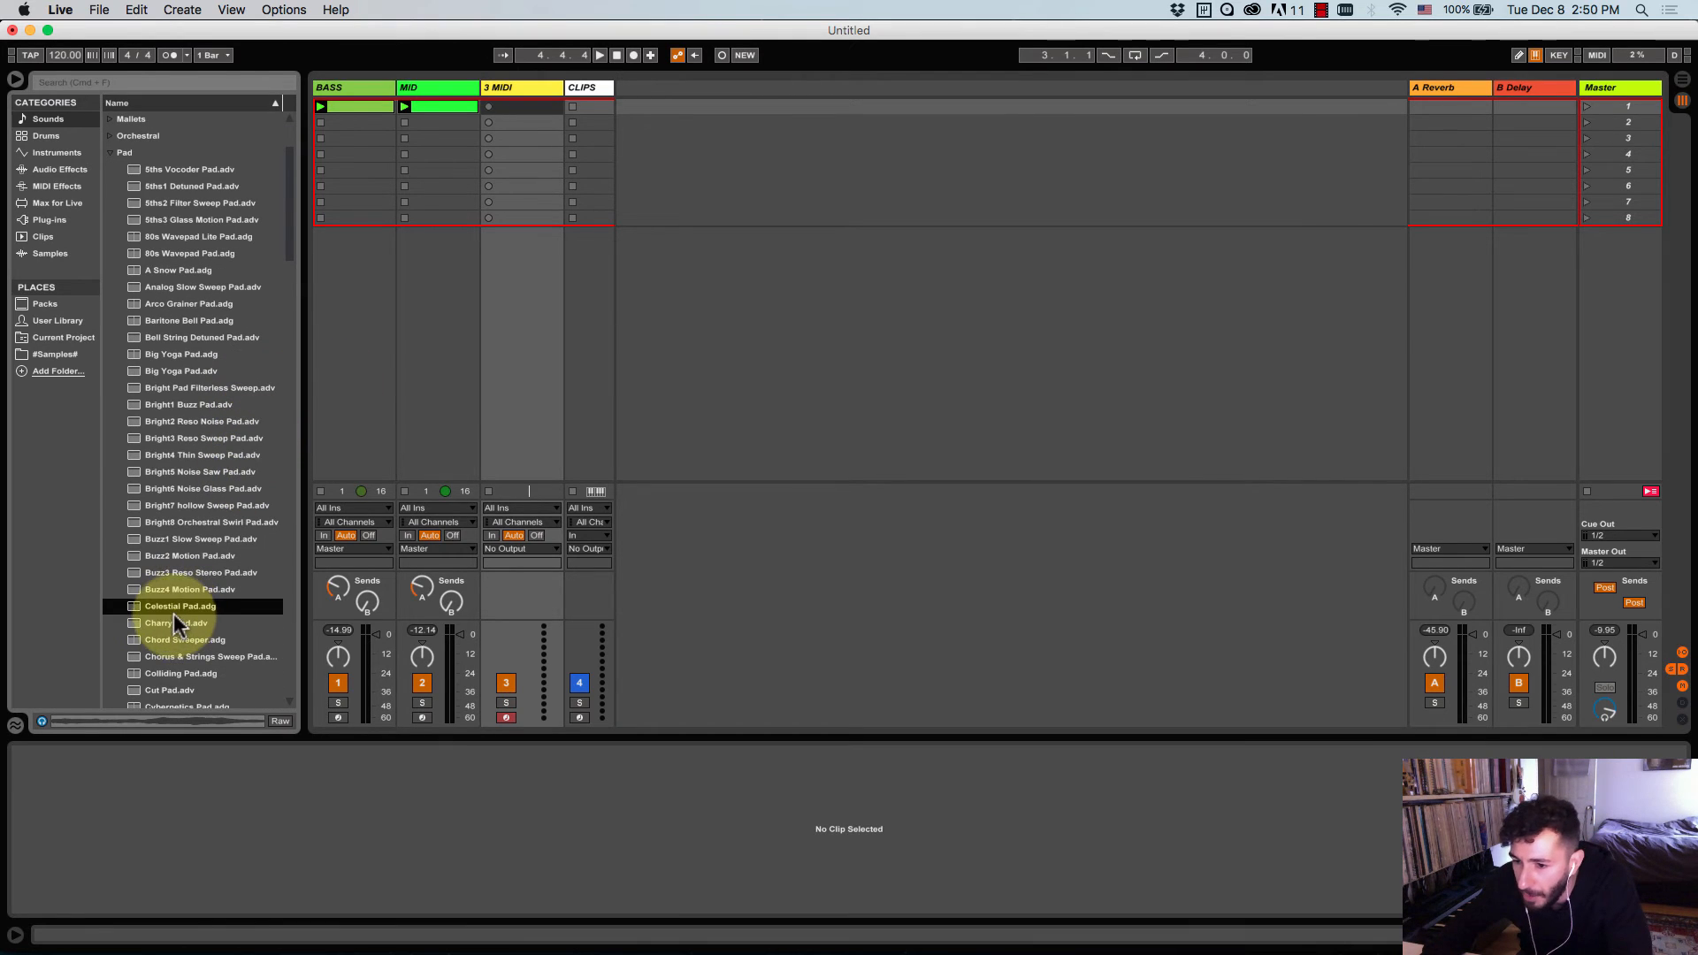
left_click_drag(199, 620, 517, 96)
double_click(538, 108)
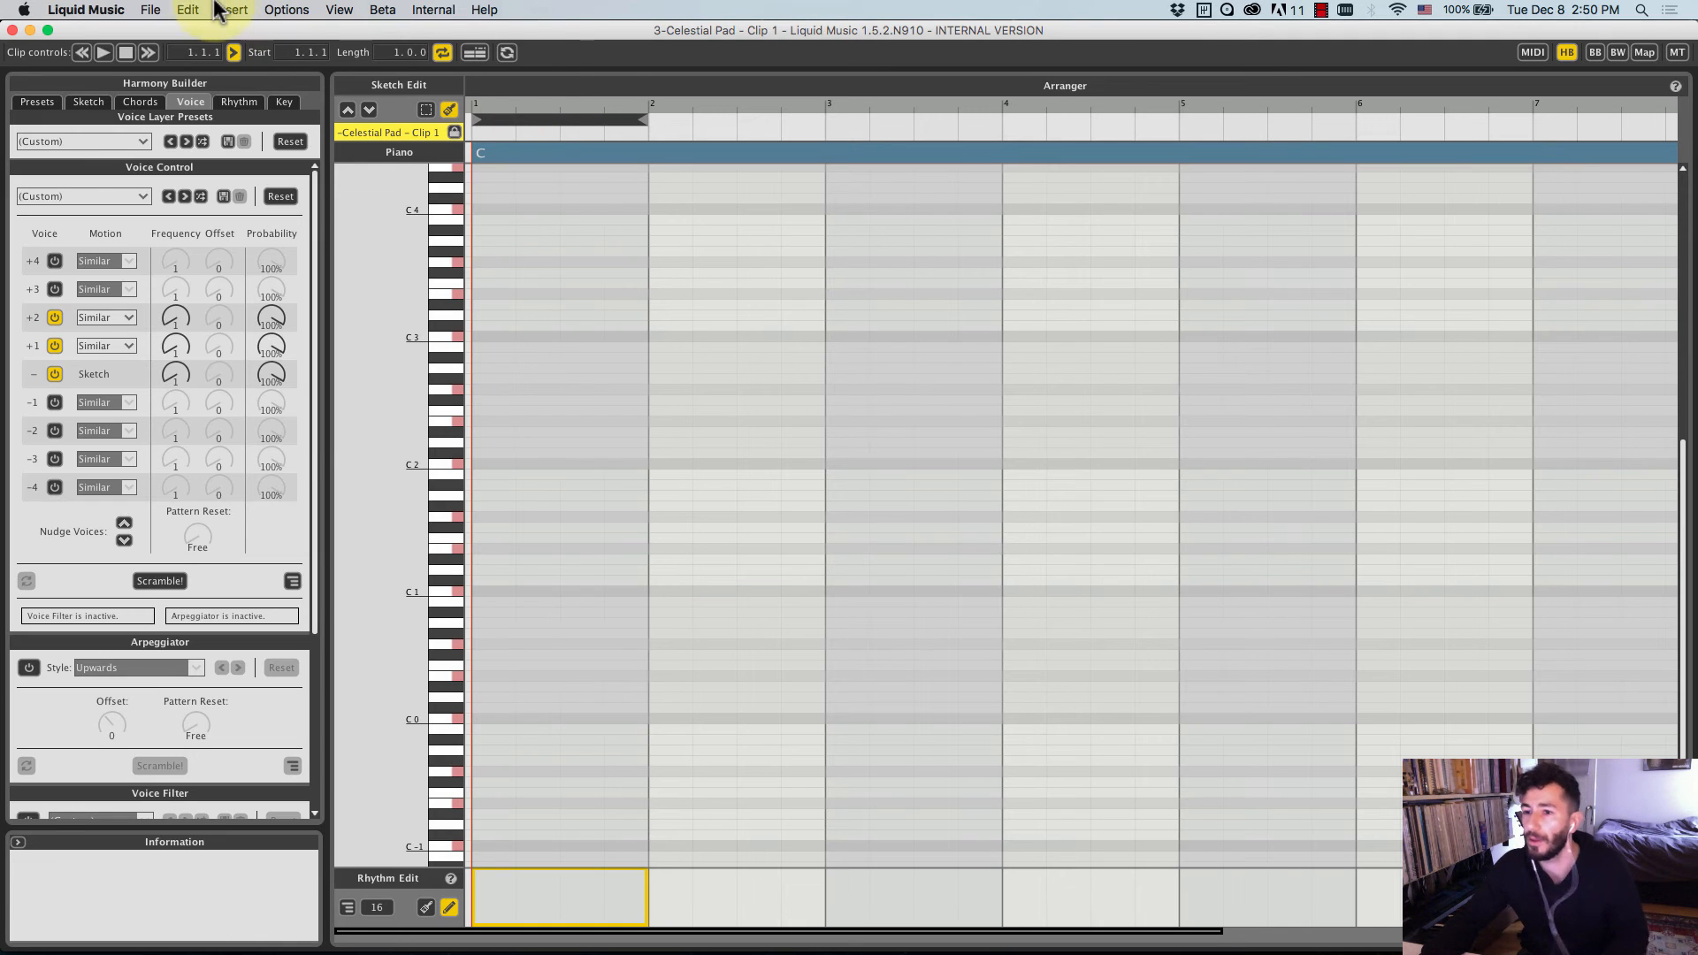
- Paste everything copied from the BASS clip into the new pad clip and load the Drop-2&4 (4-note chords only) voice layer preset
left_click(187, 10)
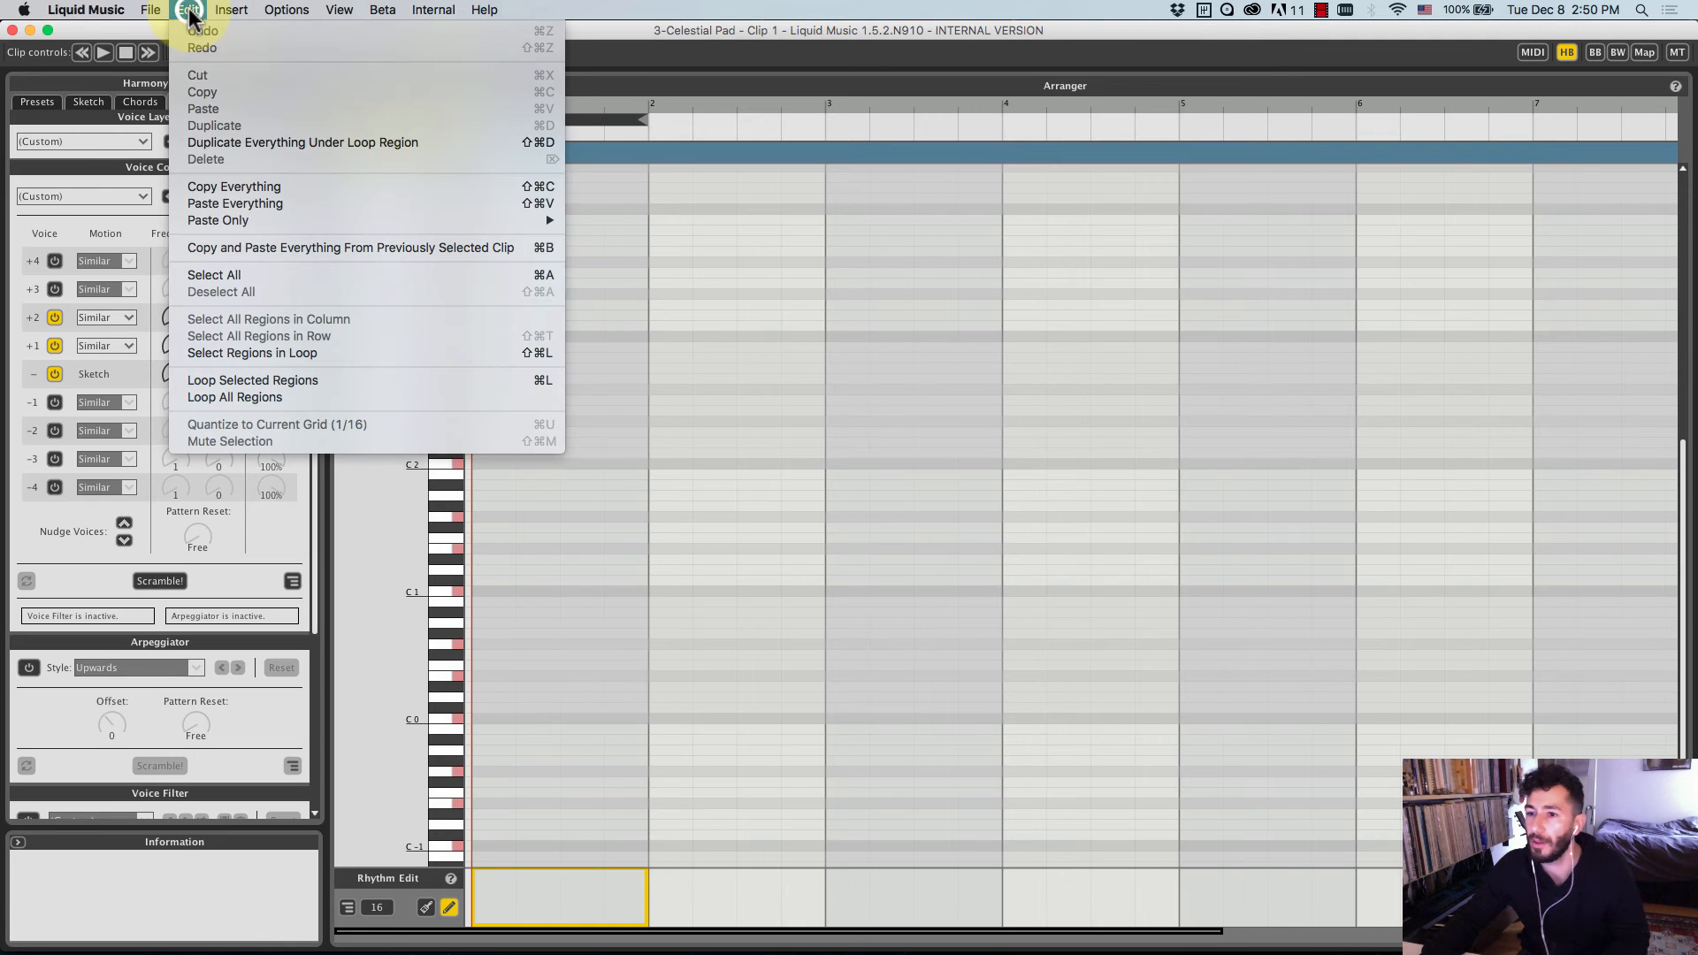
left_click(226, 202)
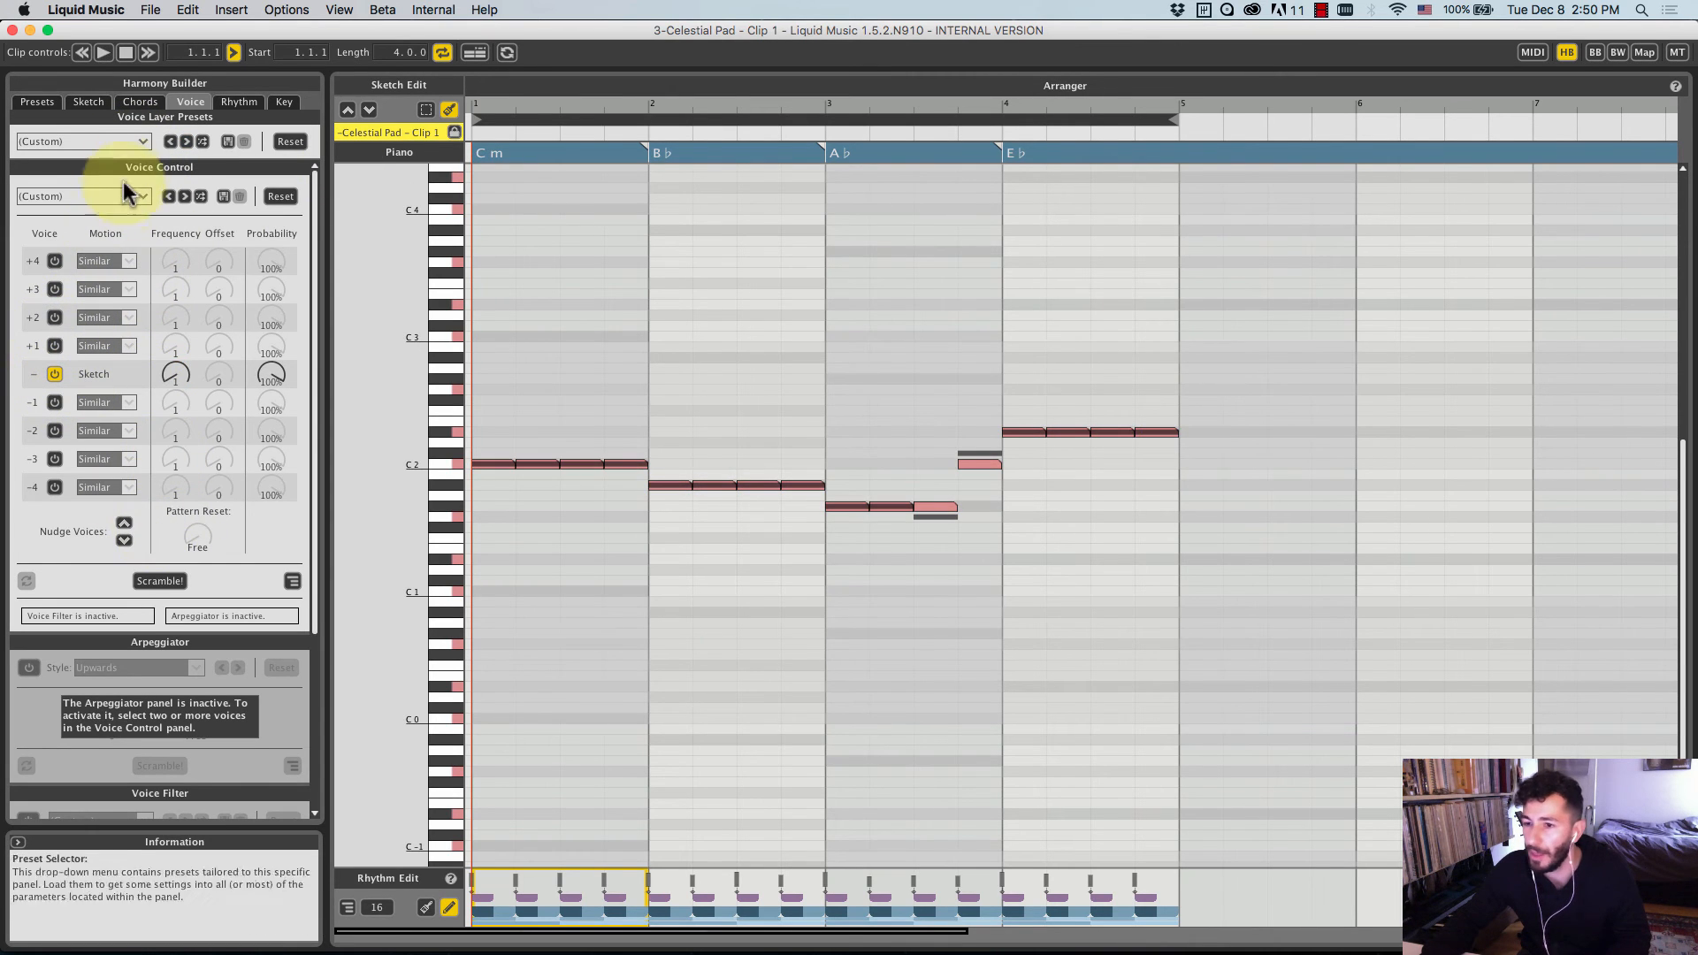
left_click(137, 152)
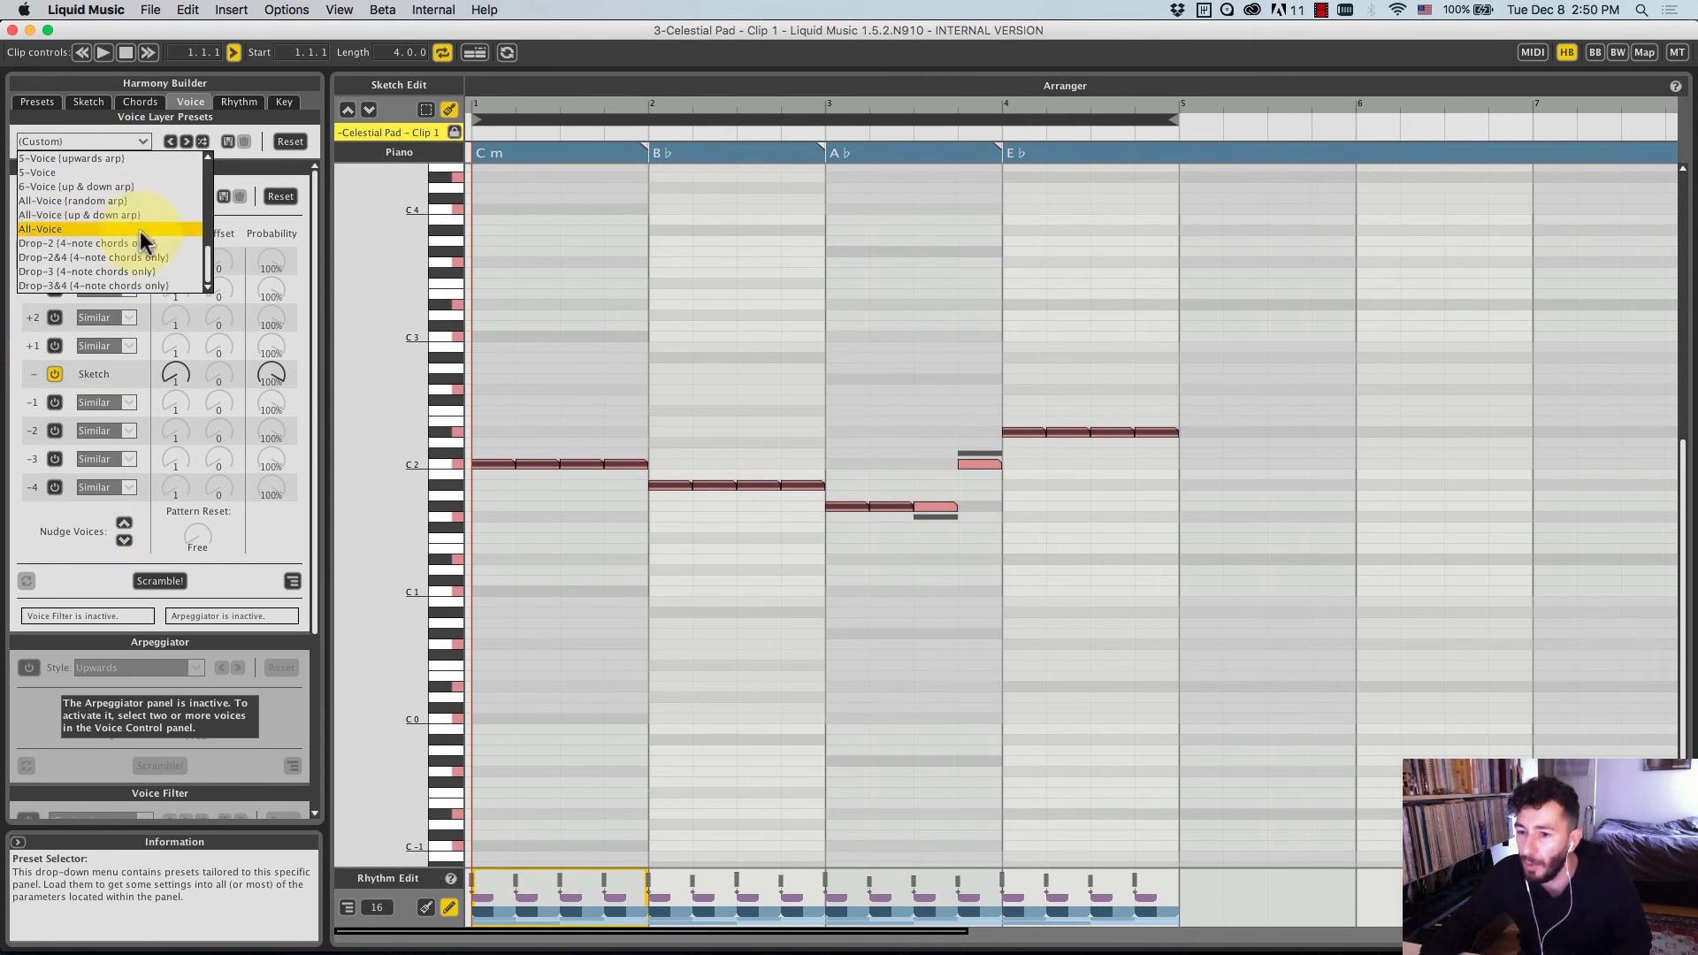
left_click(115, 256)
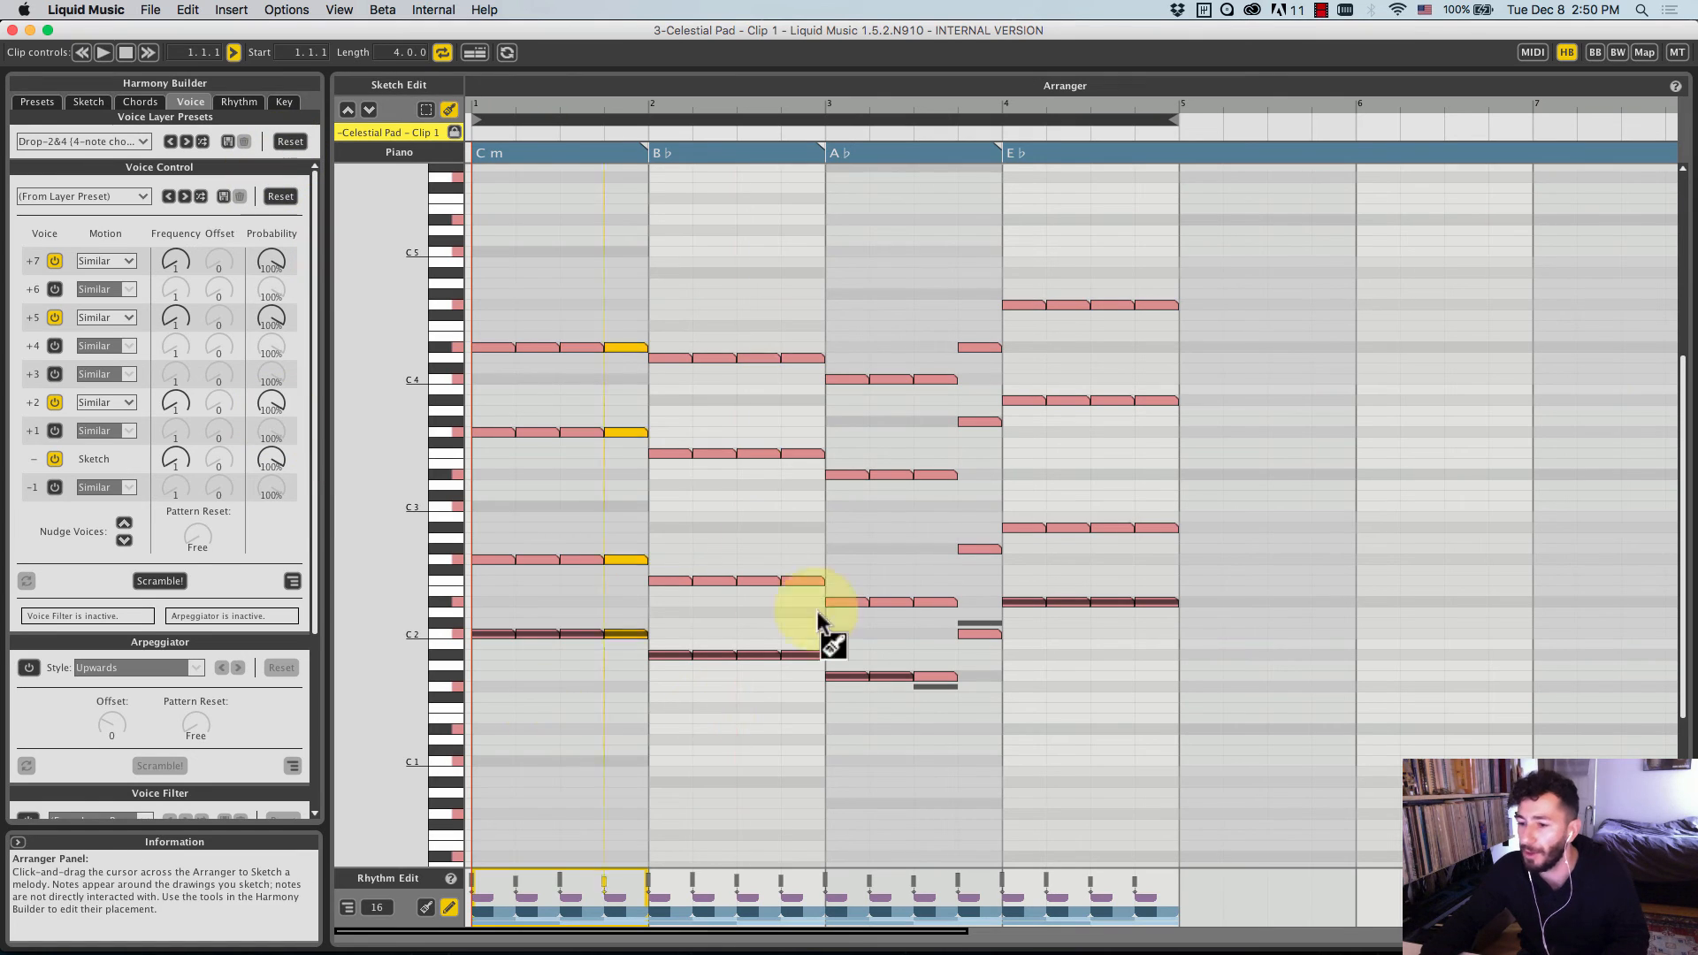
- Load the All Whole notes rhythm layer preset for the Celestial Pad clip
left_click(233, 106)
left_click(133, 141)
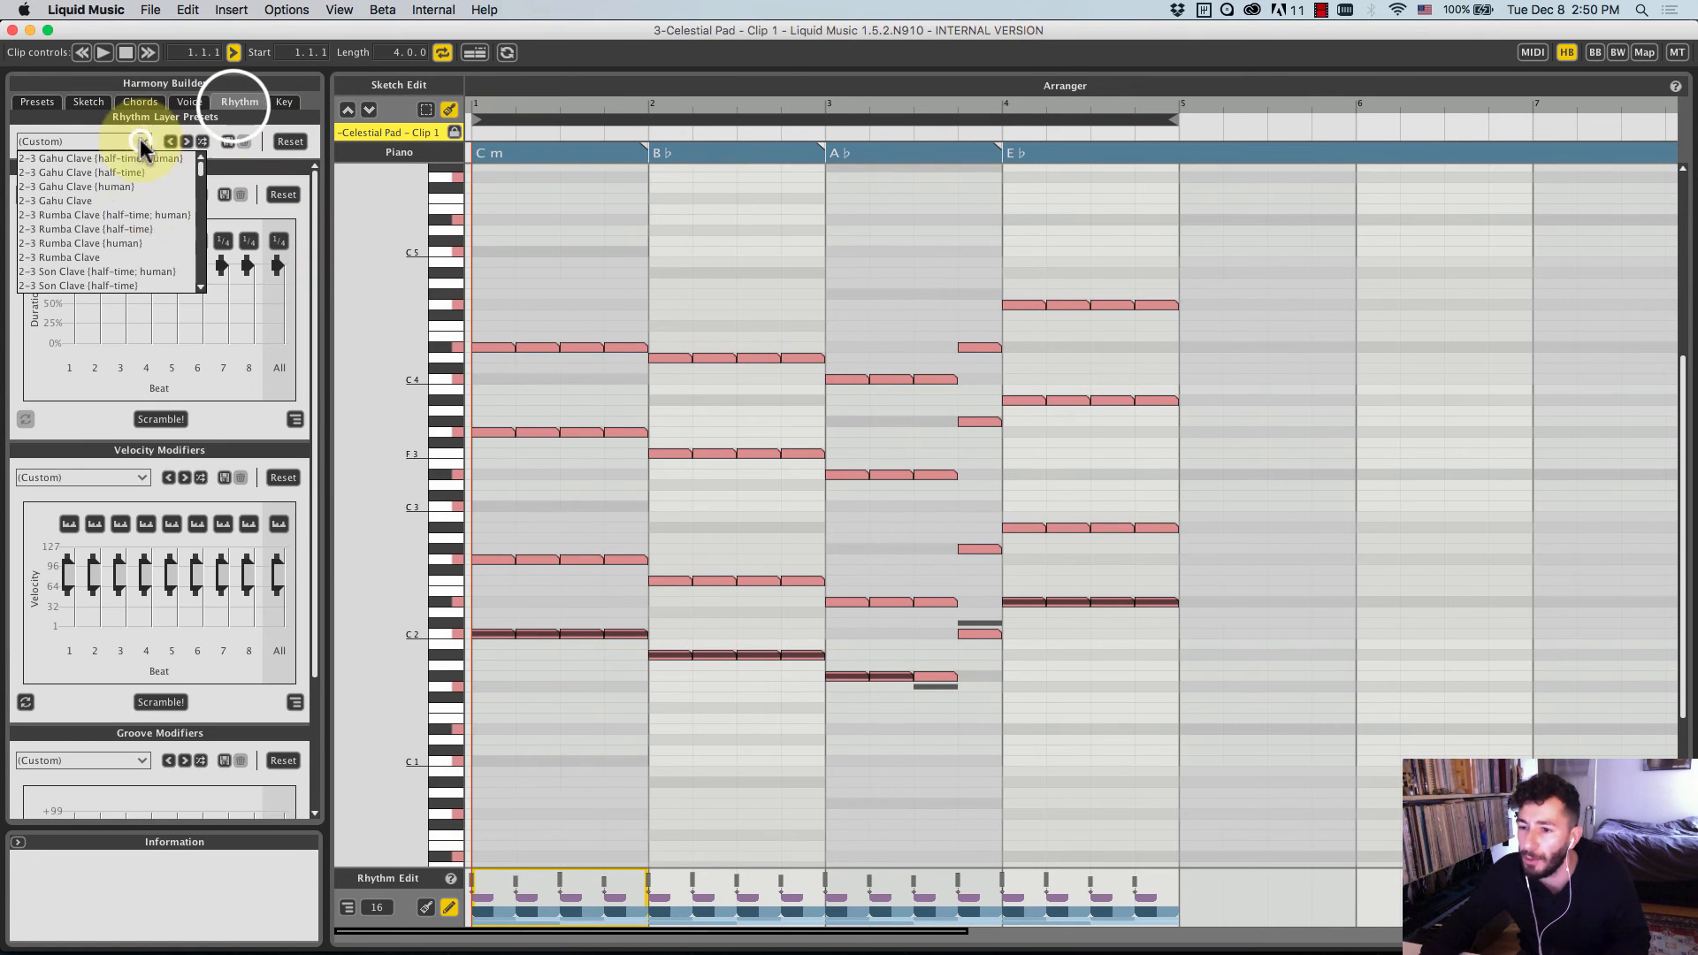
scroll(105, 230, "down", 5)
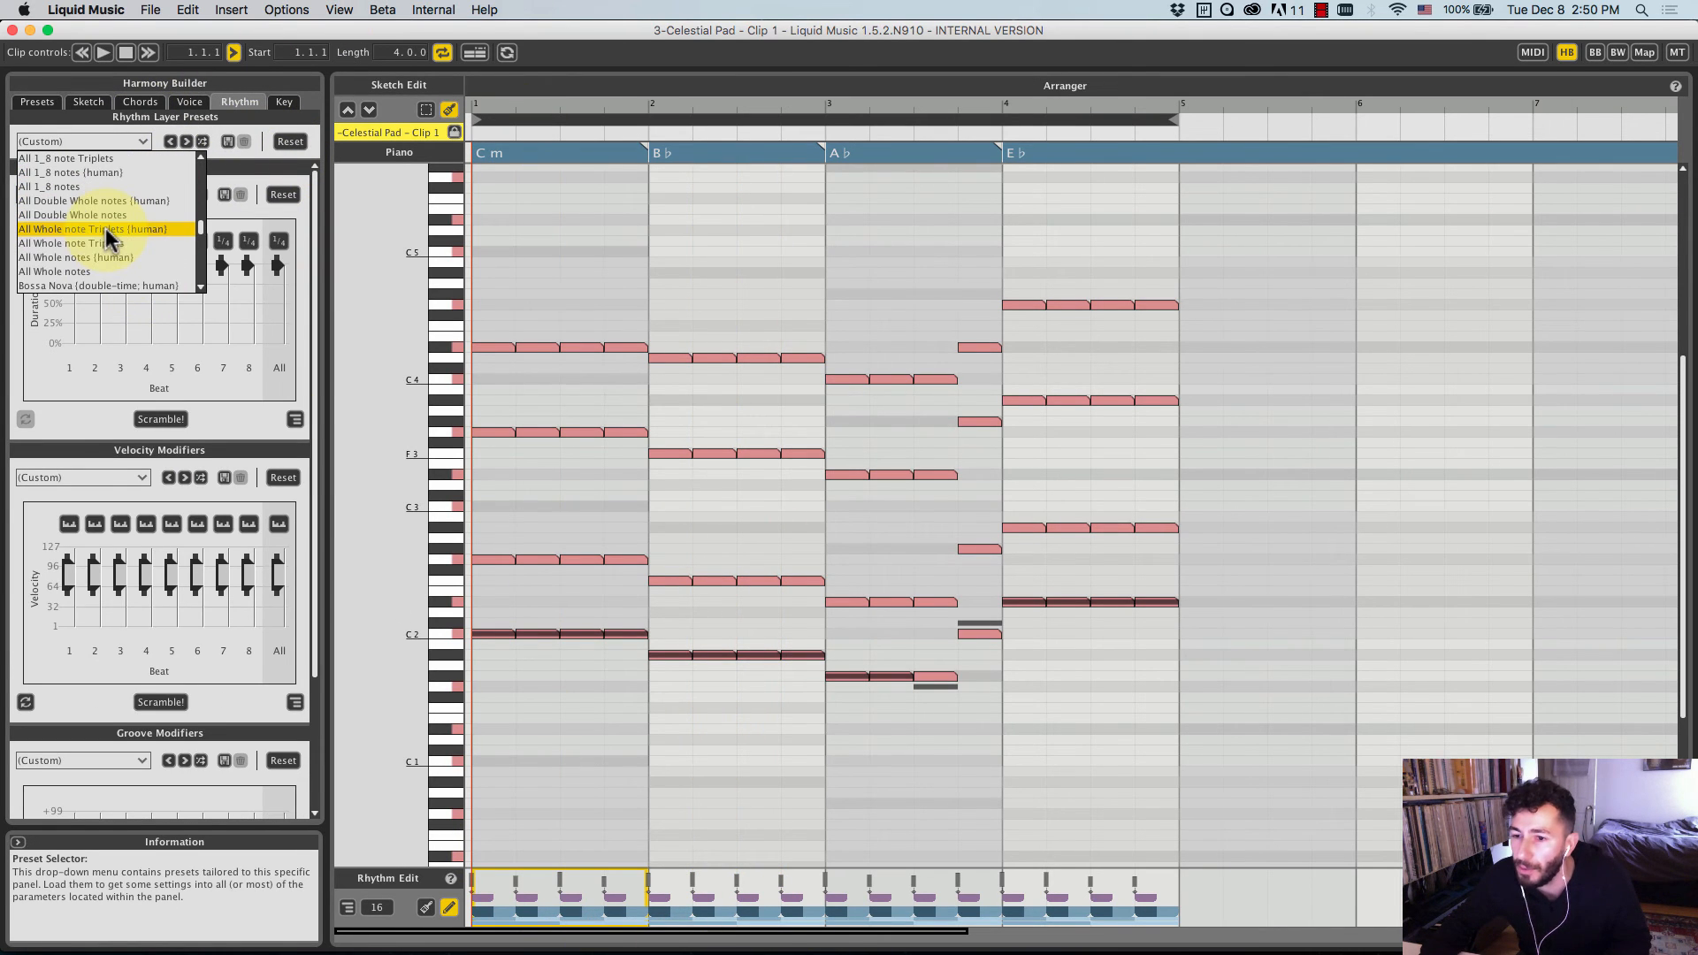
left_click(98, 270)
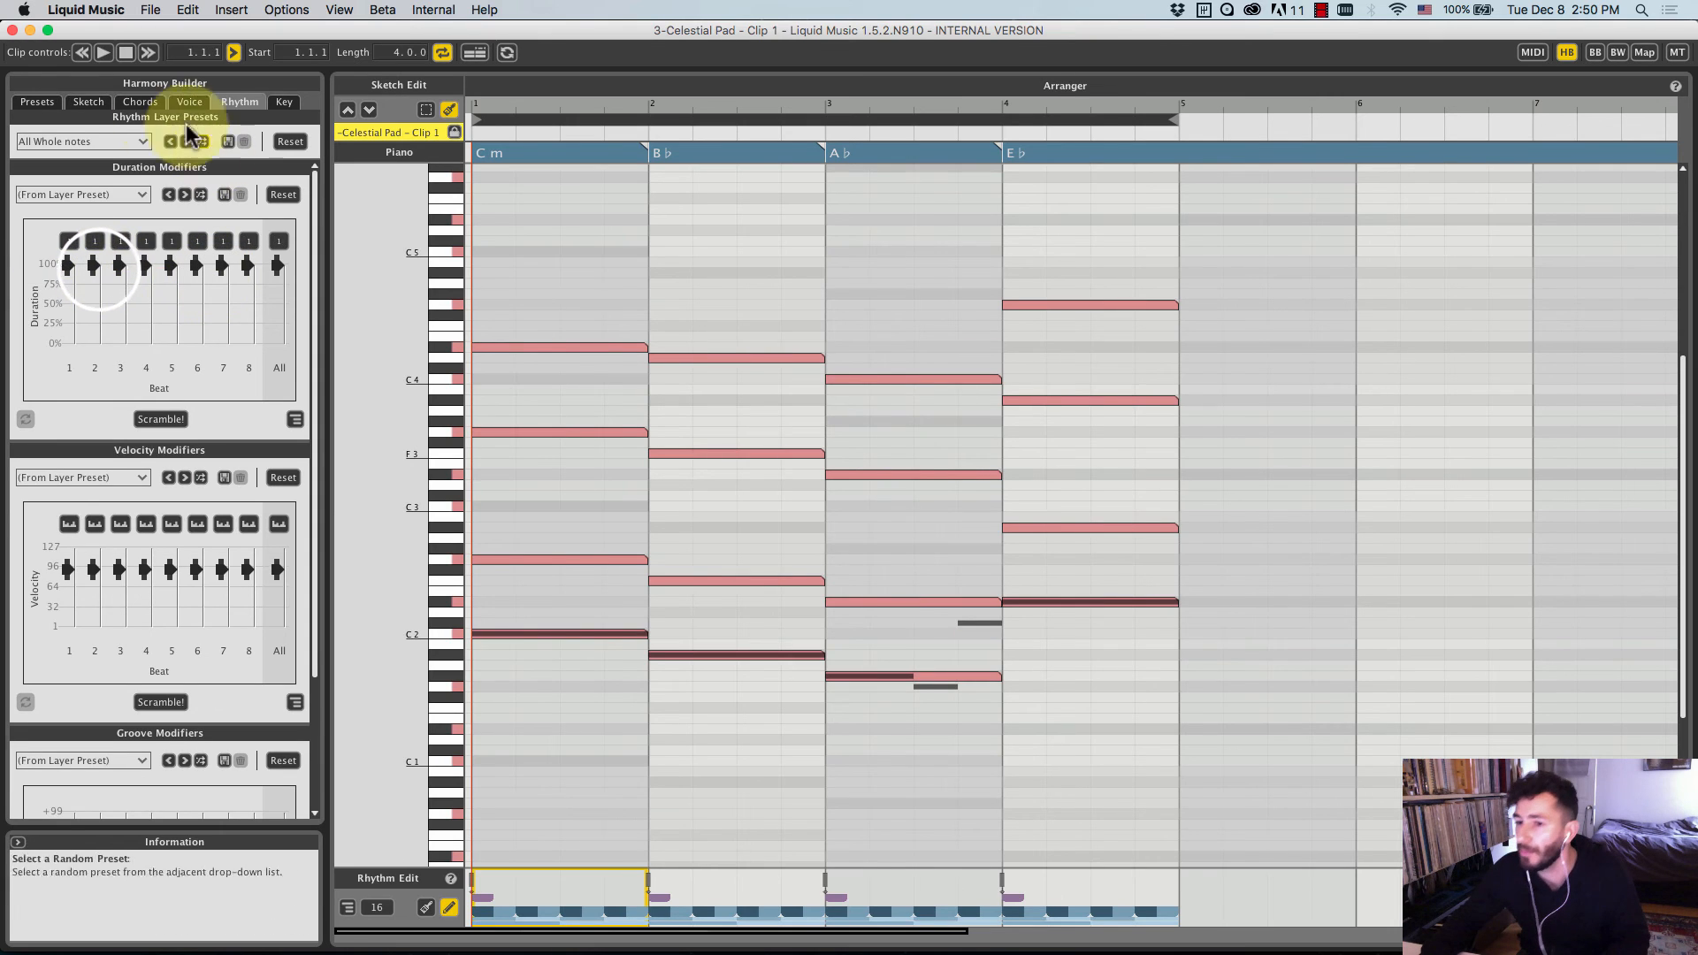
- Switch to Live, launch the first scene, and lower the Celestial Pad track's volume to about -18.6 dB
key("super+Tab")
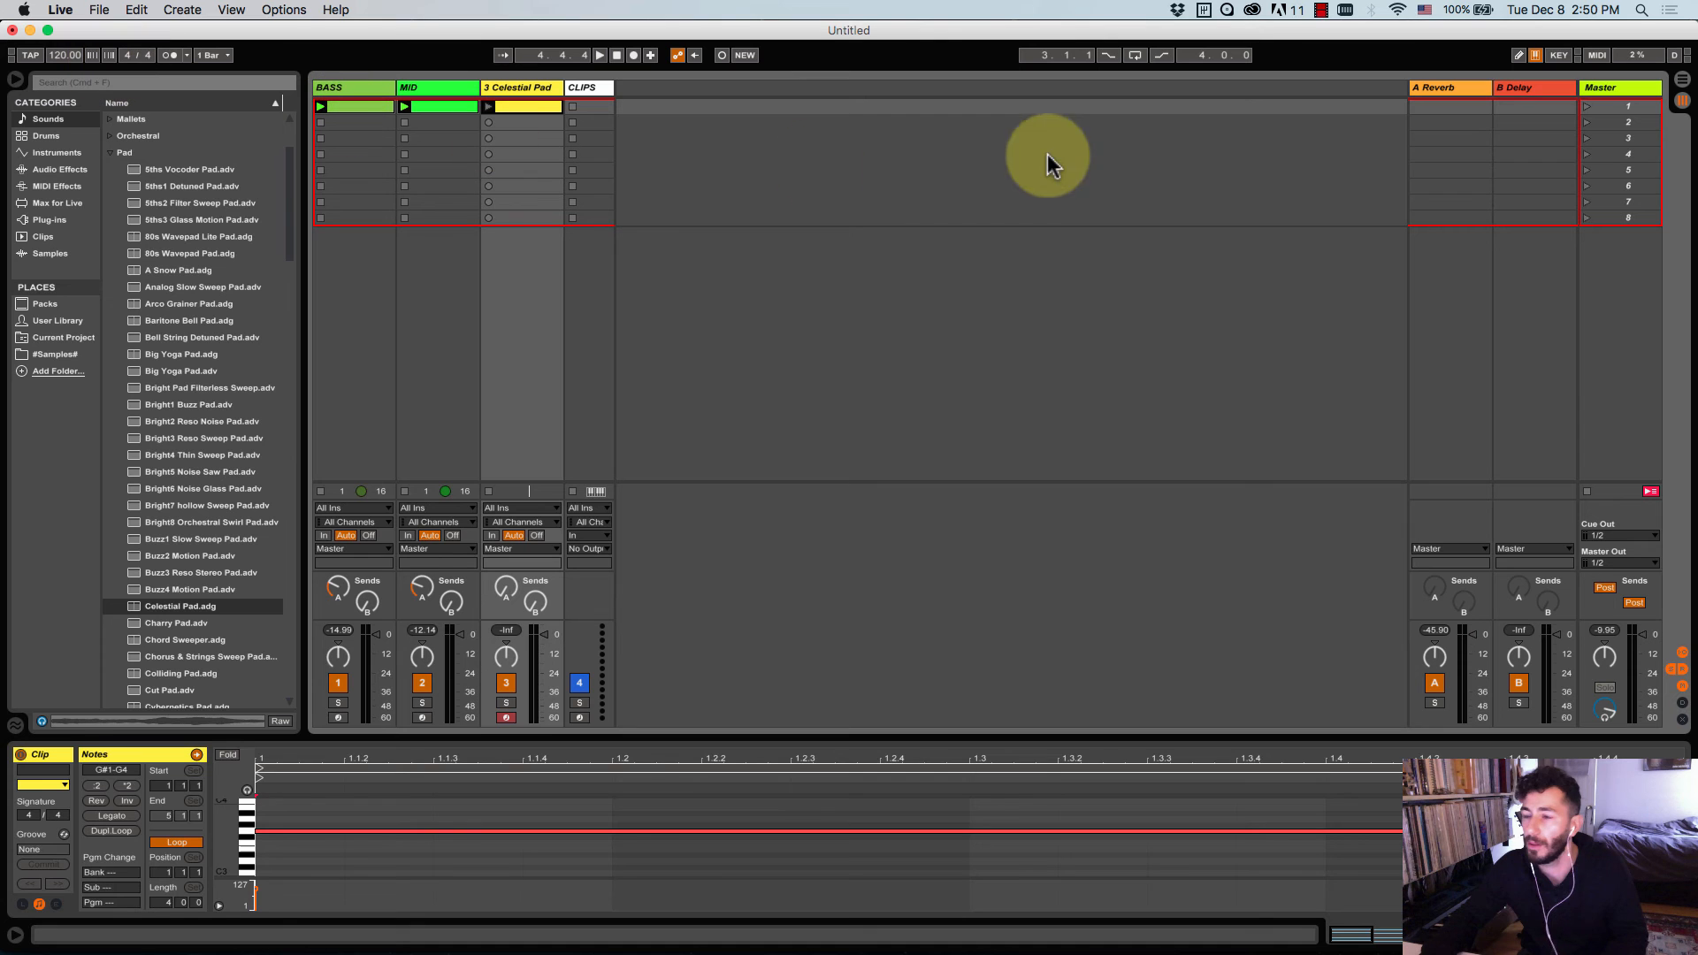
left_click(1588, 115)
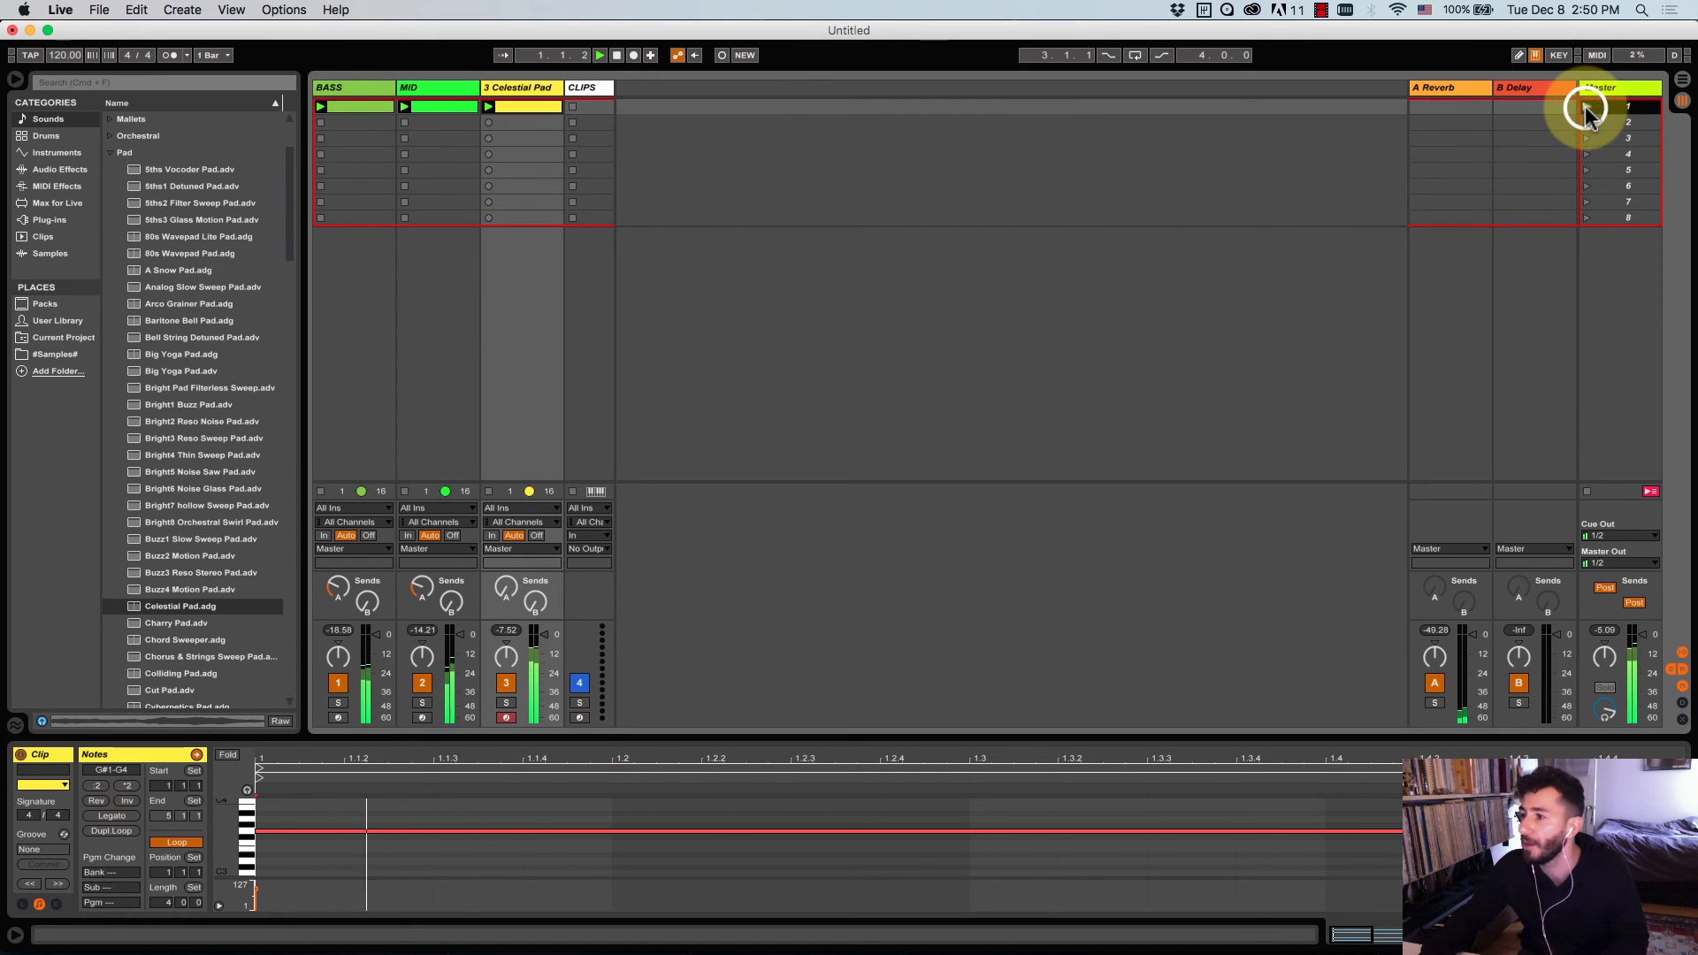
left_click_drag(545, 634, 544, 657)
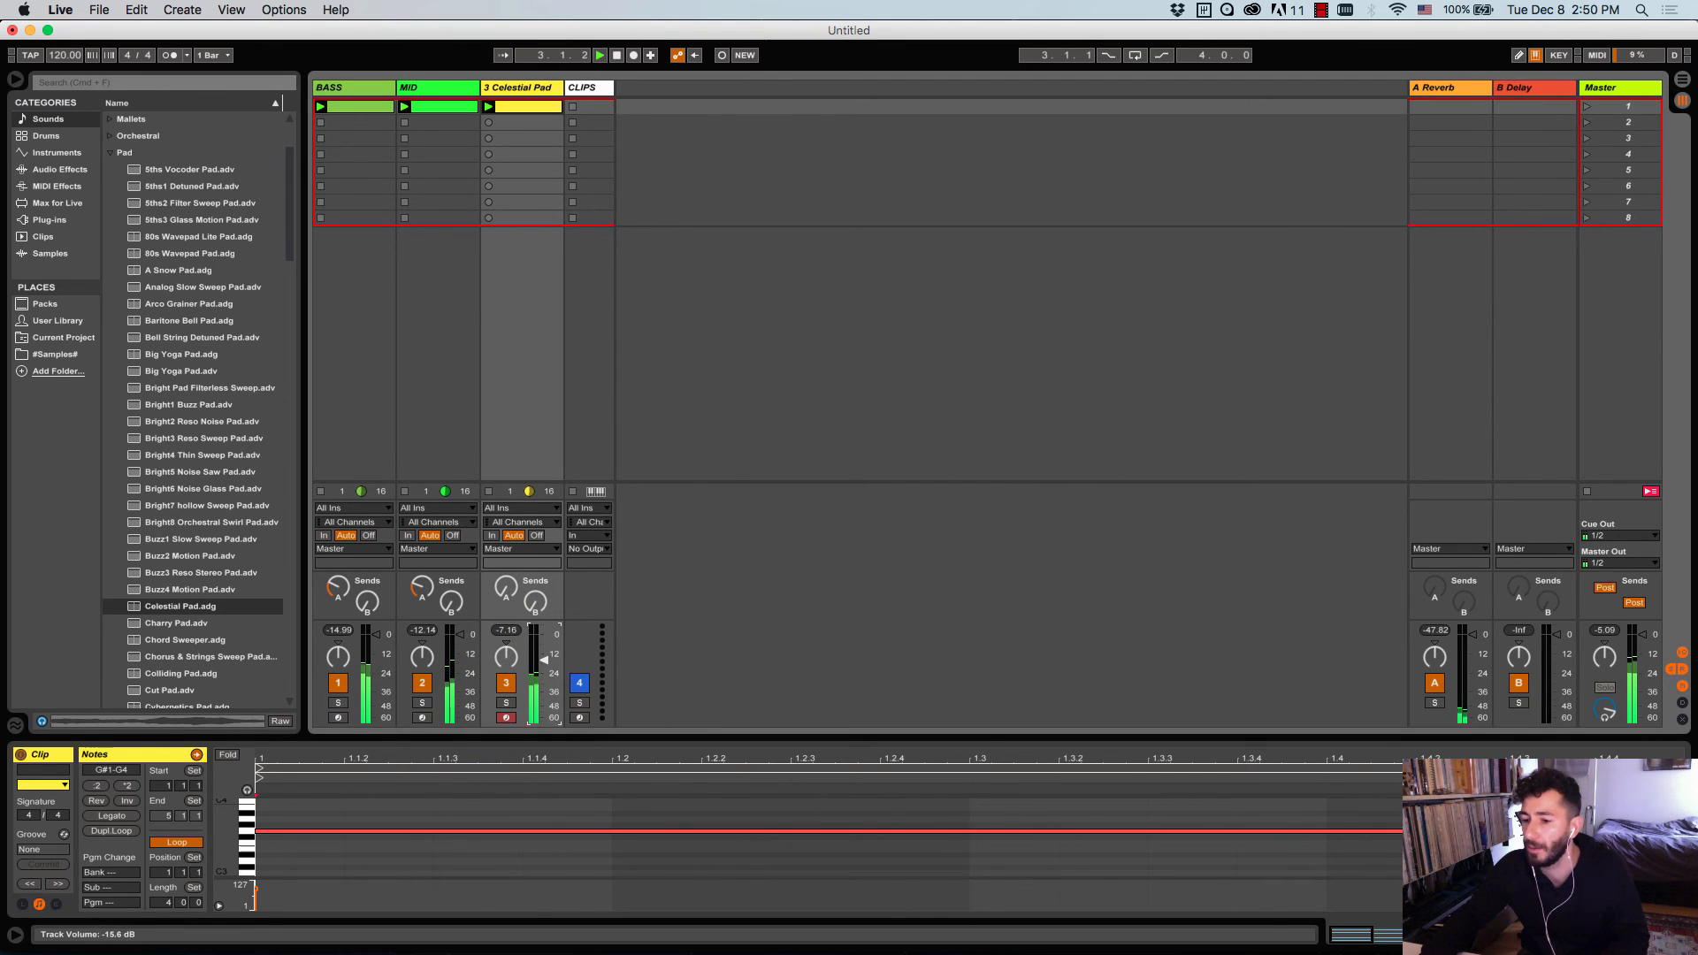
left_click(546, 661)
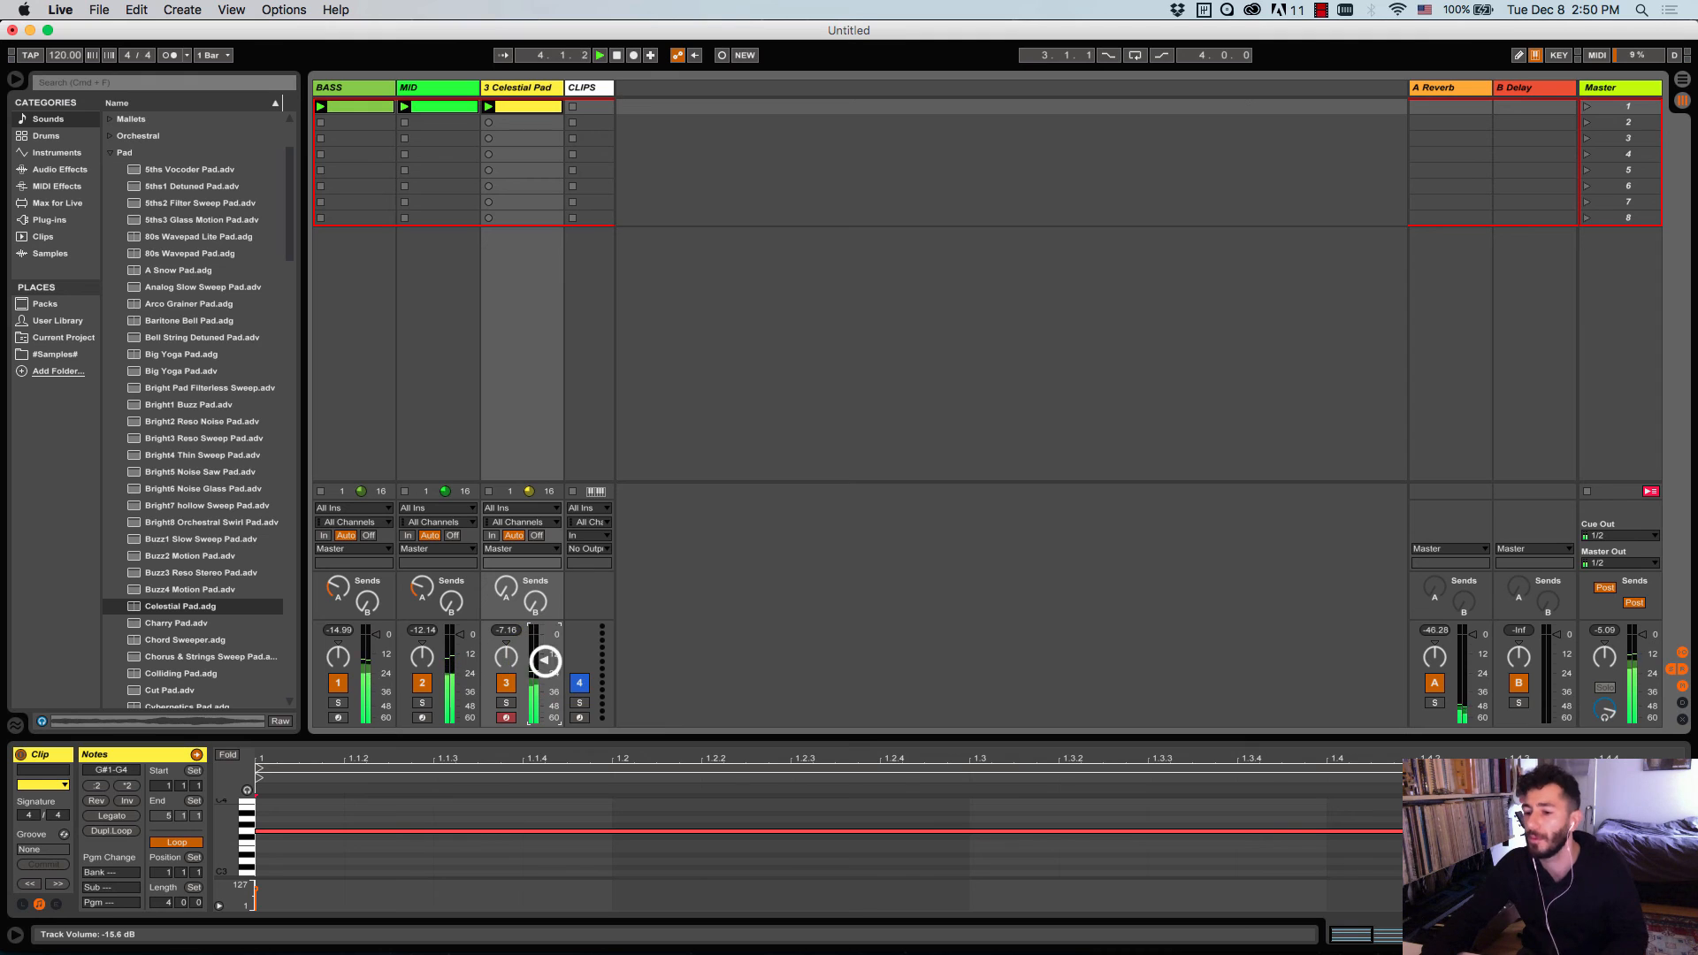